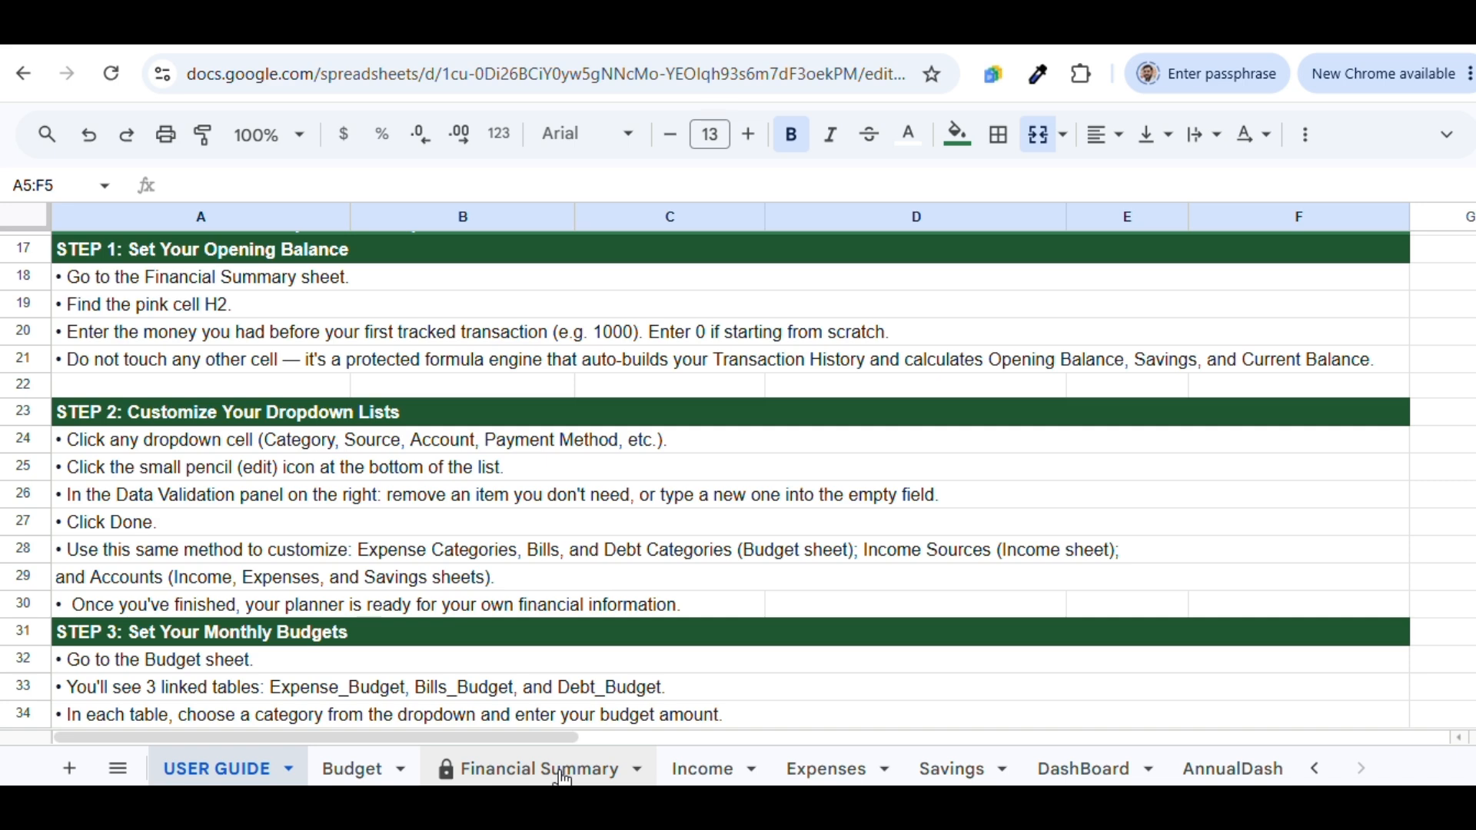
Switch from the USER GUIDE to the Financial Summary sheet
{"action": "left_click", "coordinate": [562, 771]}
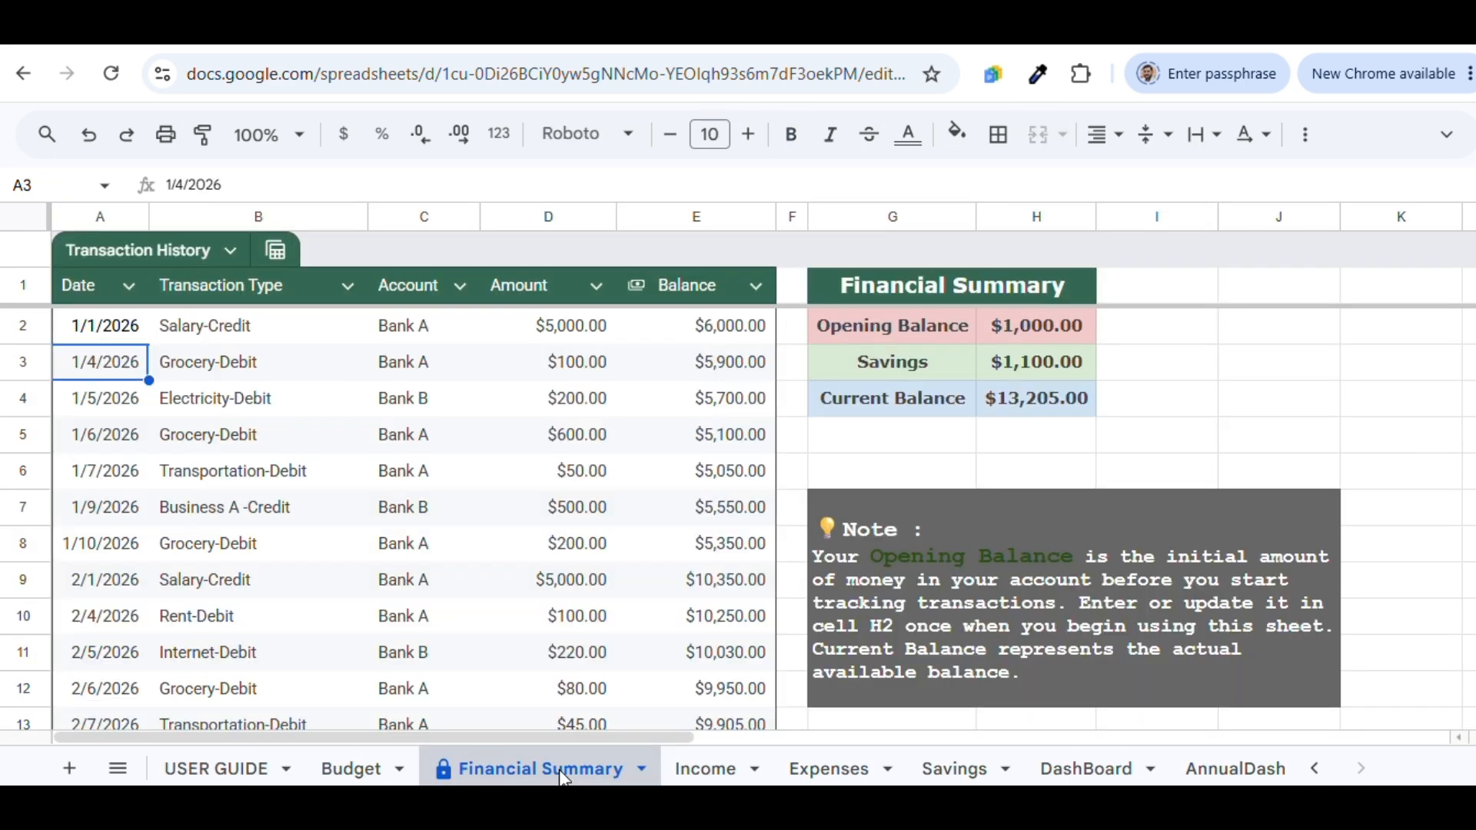
Change the opening balance in H2 to 2,000 and watch the balances update
{"action": "double_click", "coordinate": [1062, 315]}
{"action": "double_click", "coordinate": [1064, 316]}
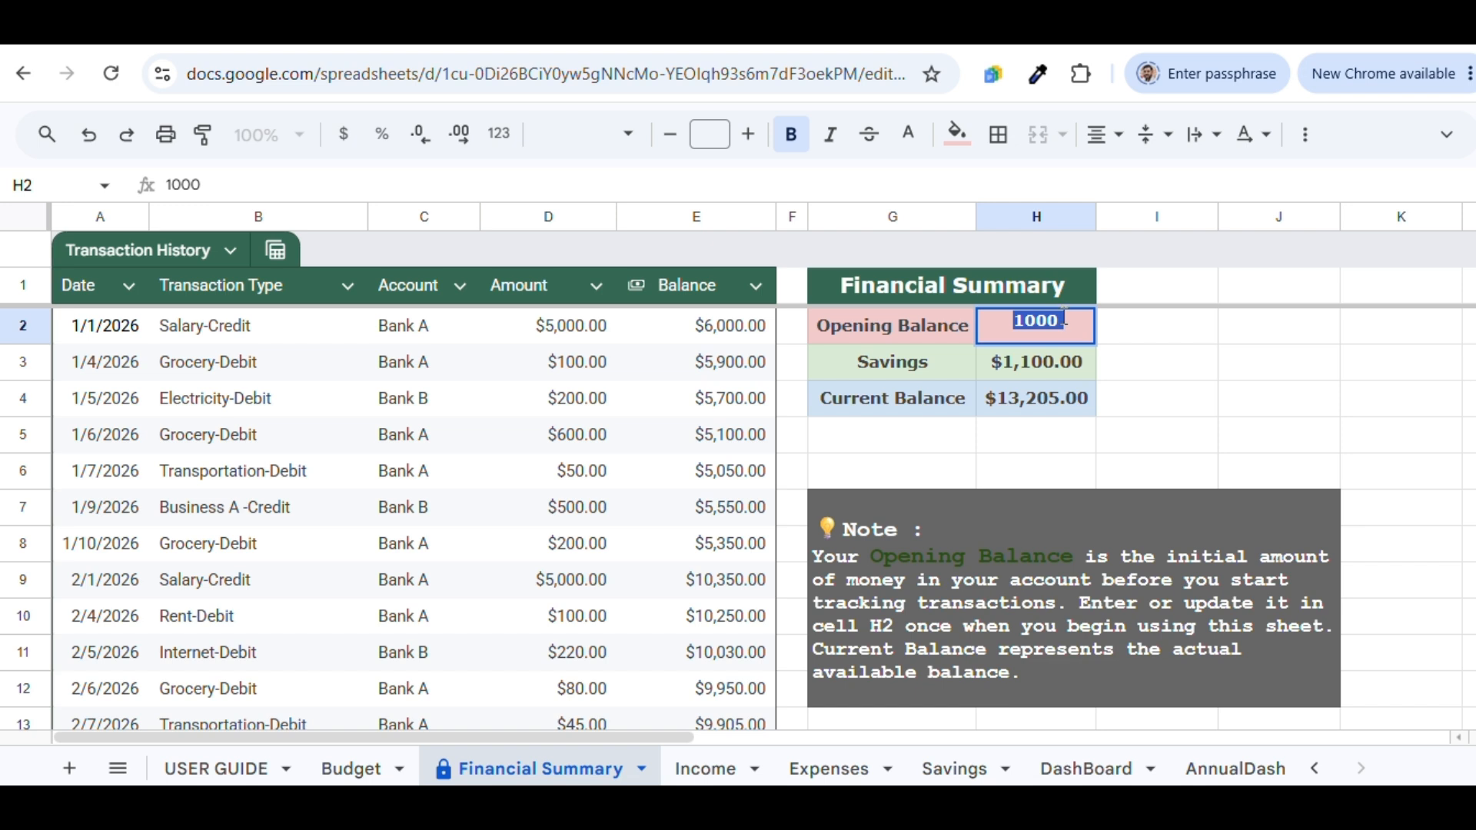
{"action": "left_click", "coordinate": [1073, 329]}
{"action": "left_click", "coordinate": [1159, 377]}
{"action": "left_click", "coordinate": [1039, 323]}
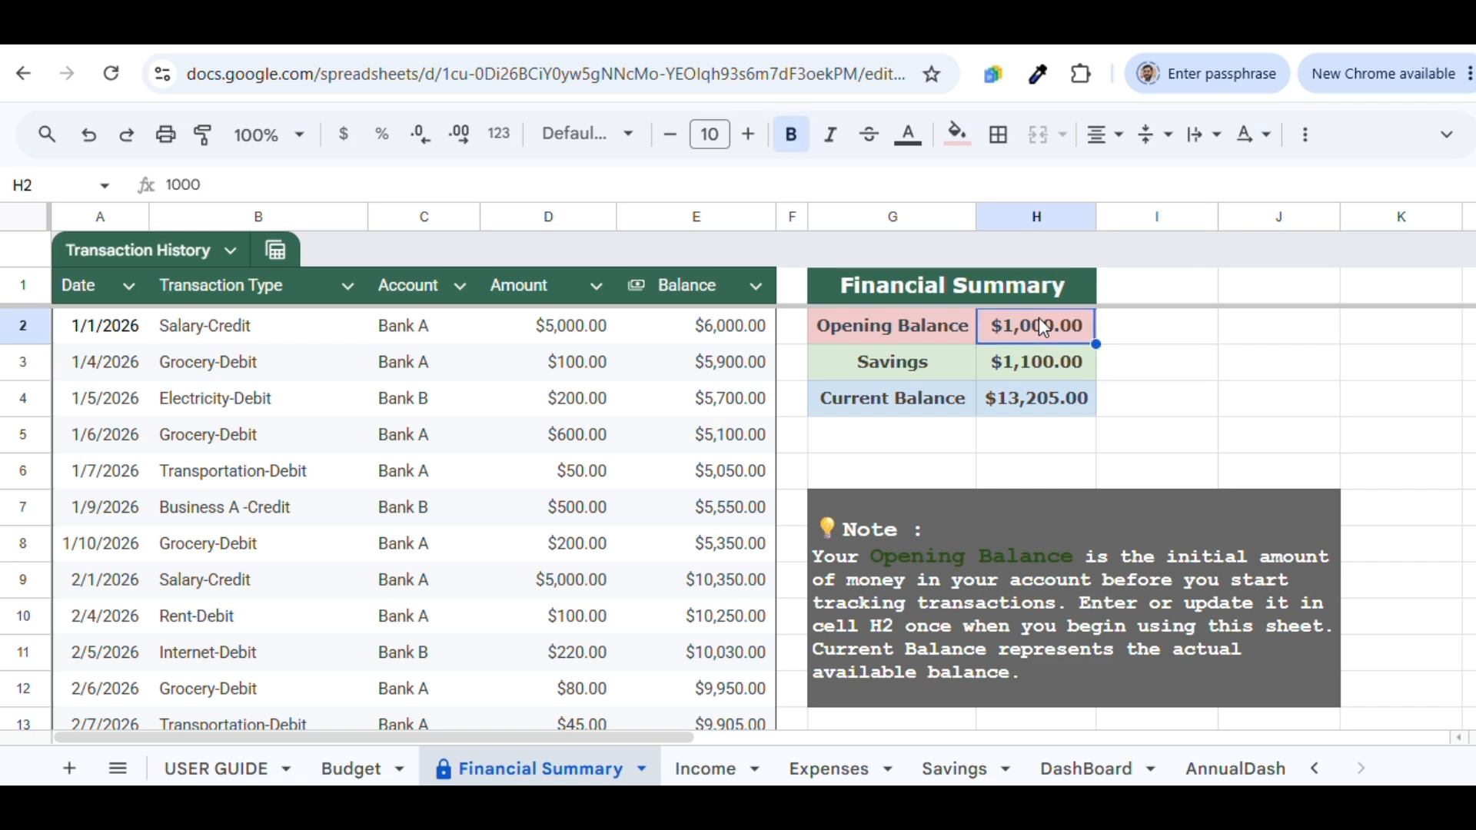
{"action": "type", "text": "2,"}
{"action": "type", "text": "000"}
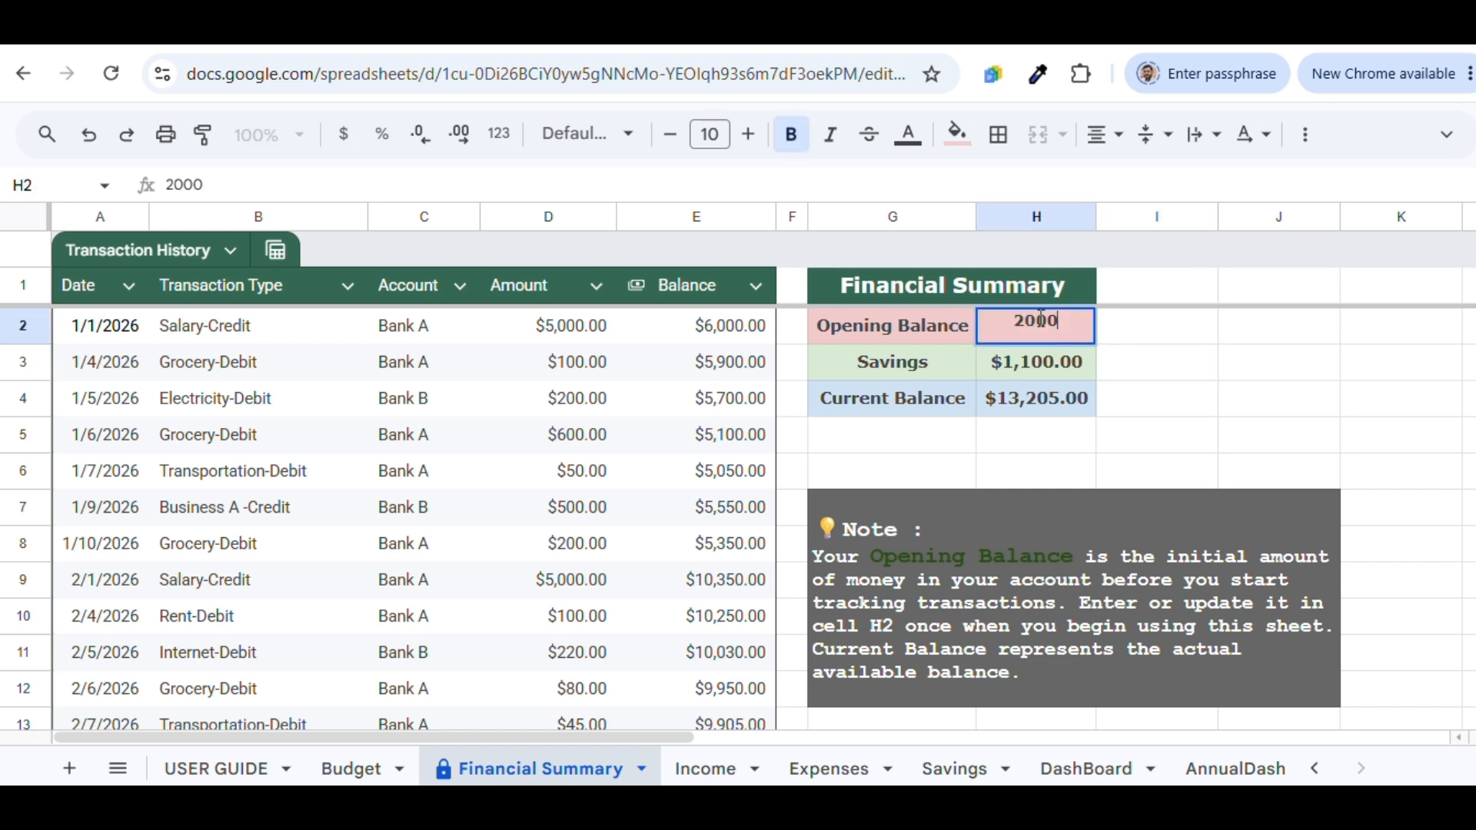
{"action": "key", "text": "Return"}
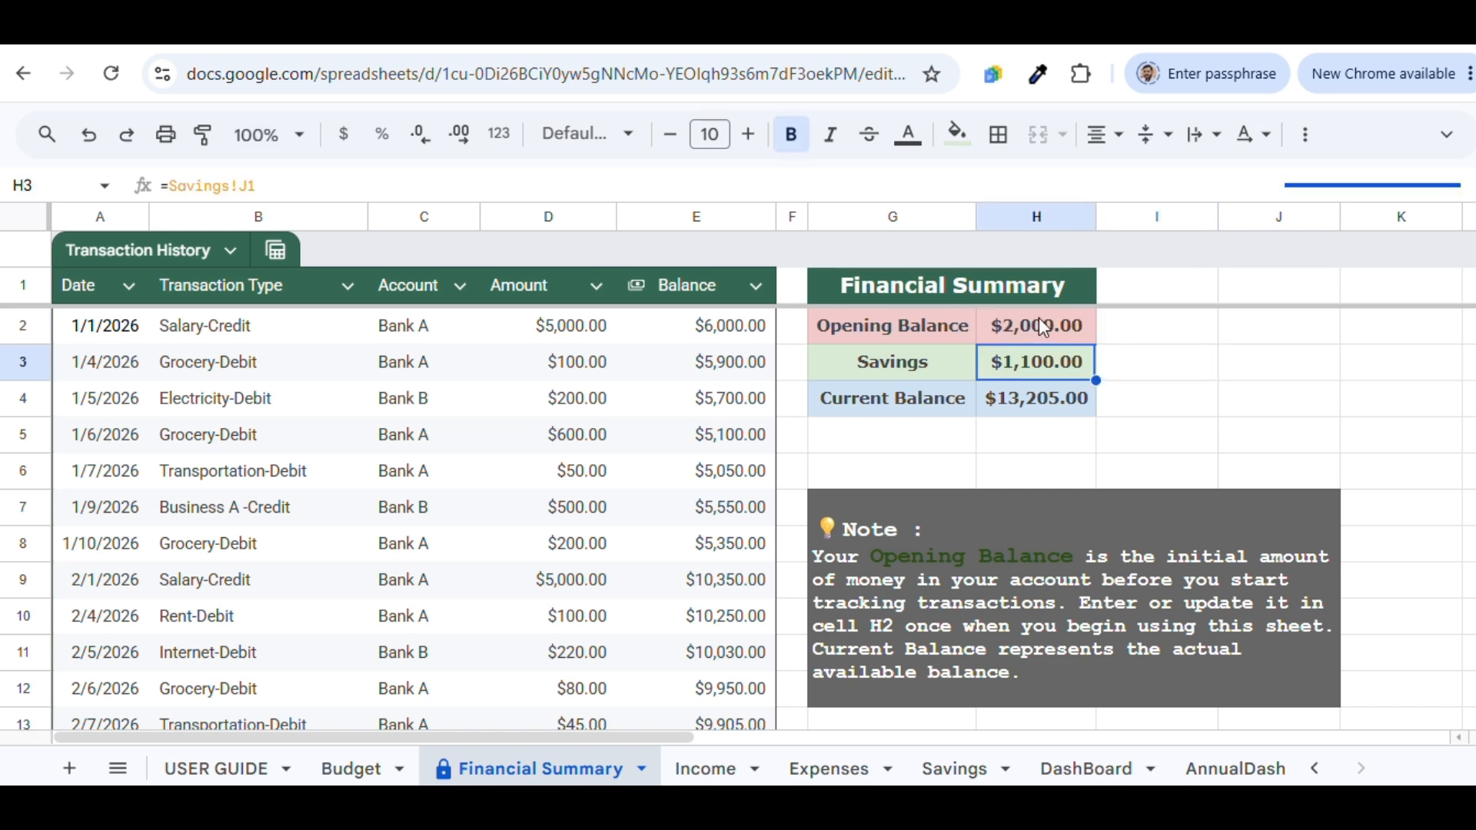
Try 0 in H2, restore the opening balance to 1000, and view the Budget sheet
{"action": "left_click", "coordinate": [1040, 325]}
{"action": "type", "text": "0"}
{"action": "key", "text": "Return"}
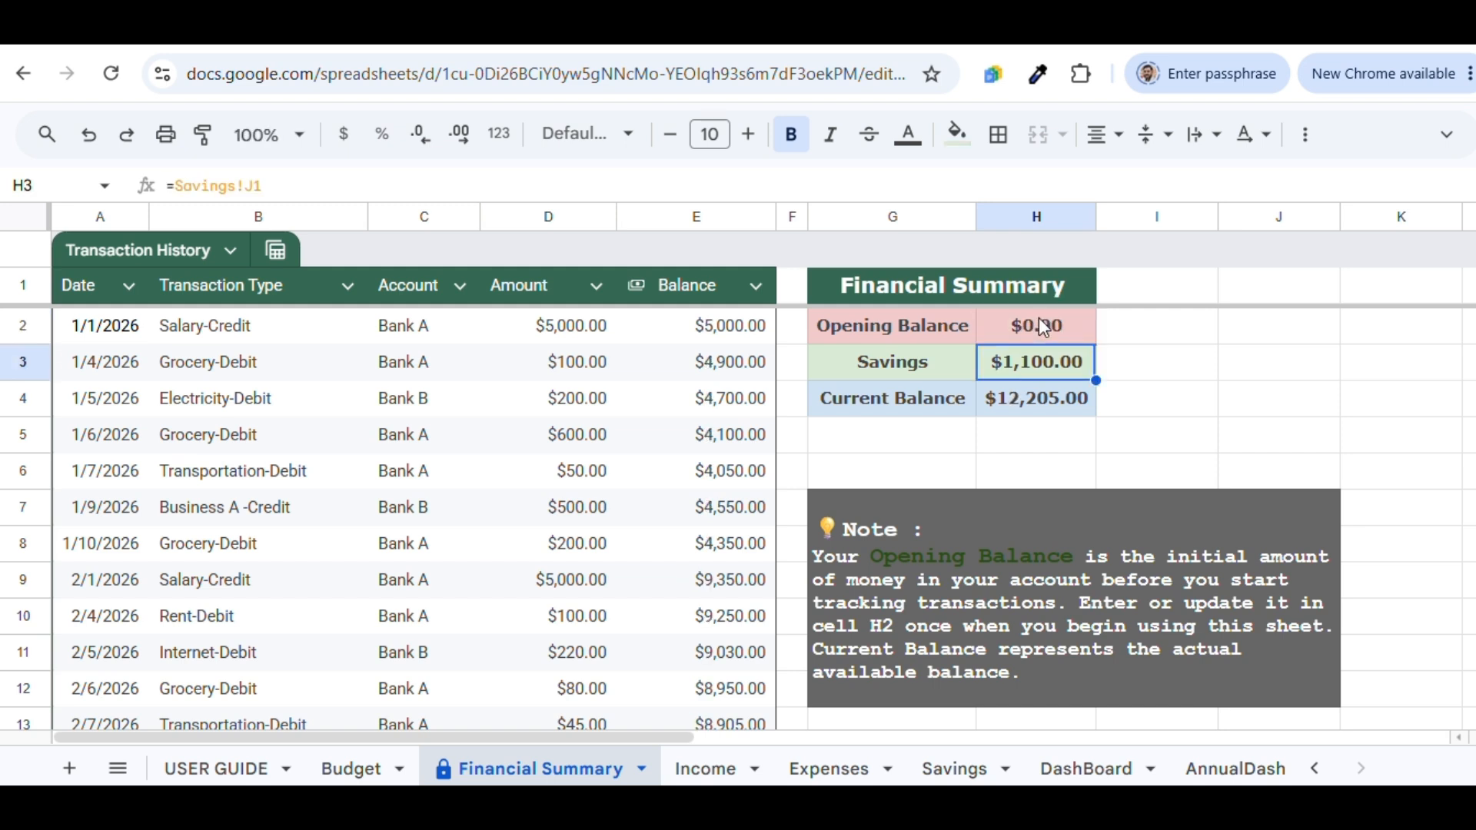
{"action": "left_click", "coordinate": [1043, 328]}
{"action": "type", "text": "1000"}
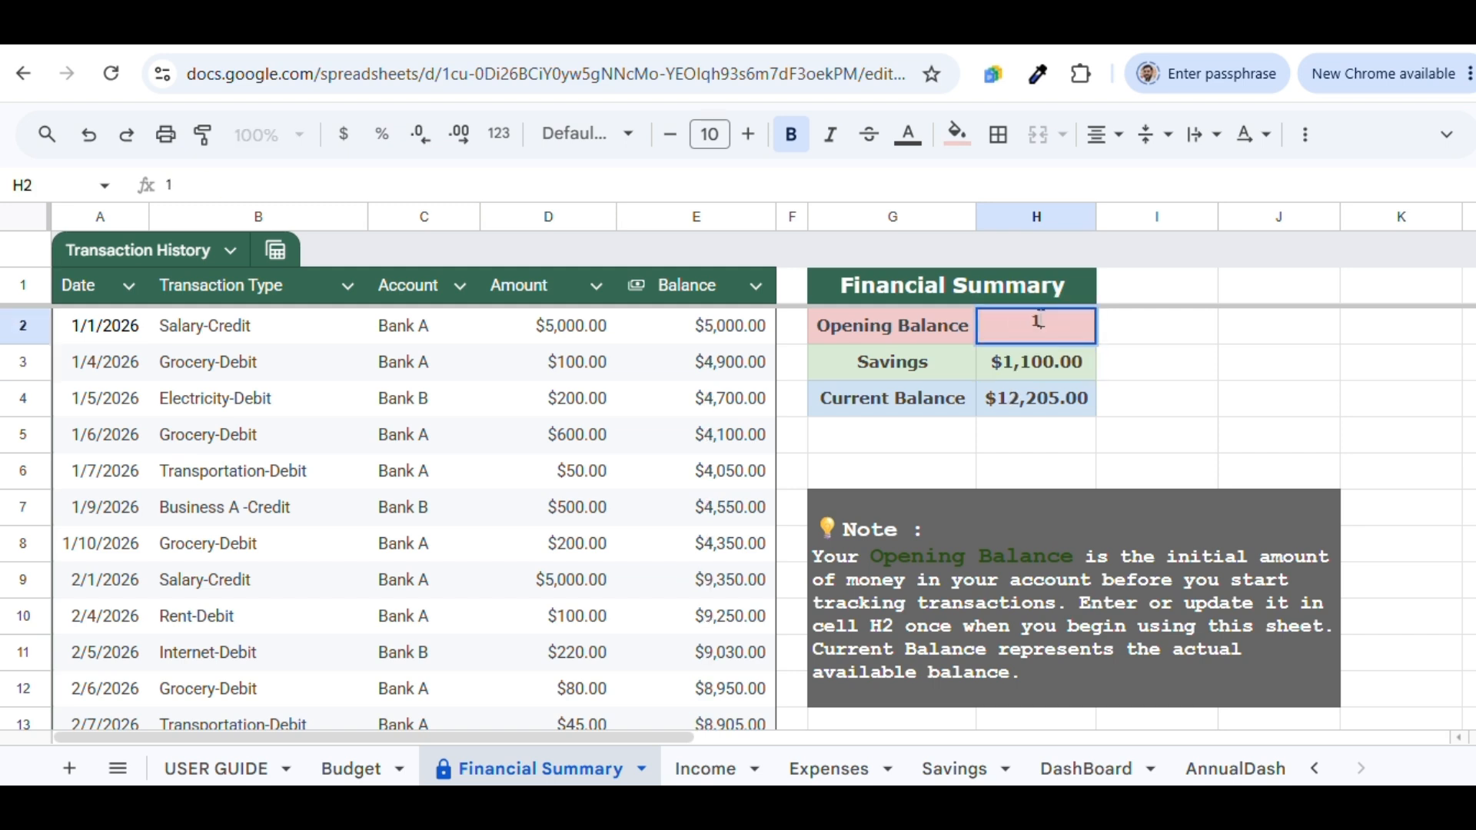
{"action": "key", "text": "Return"}
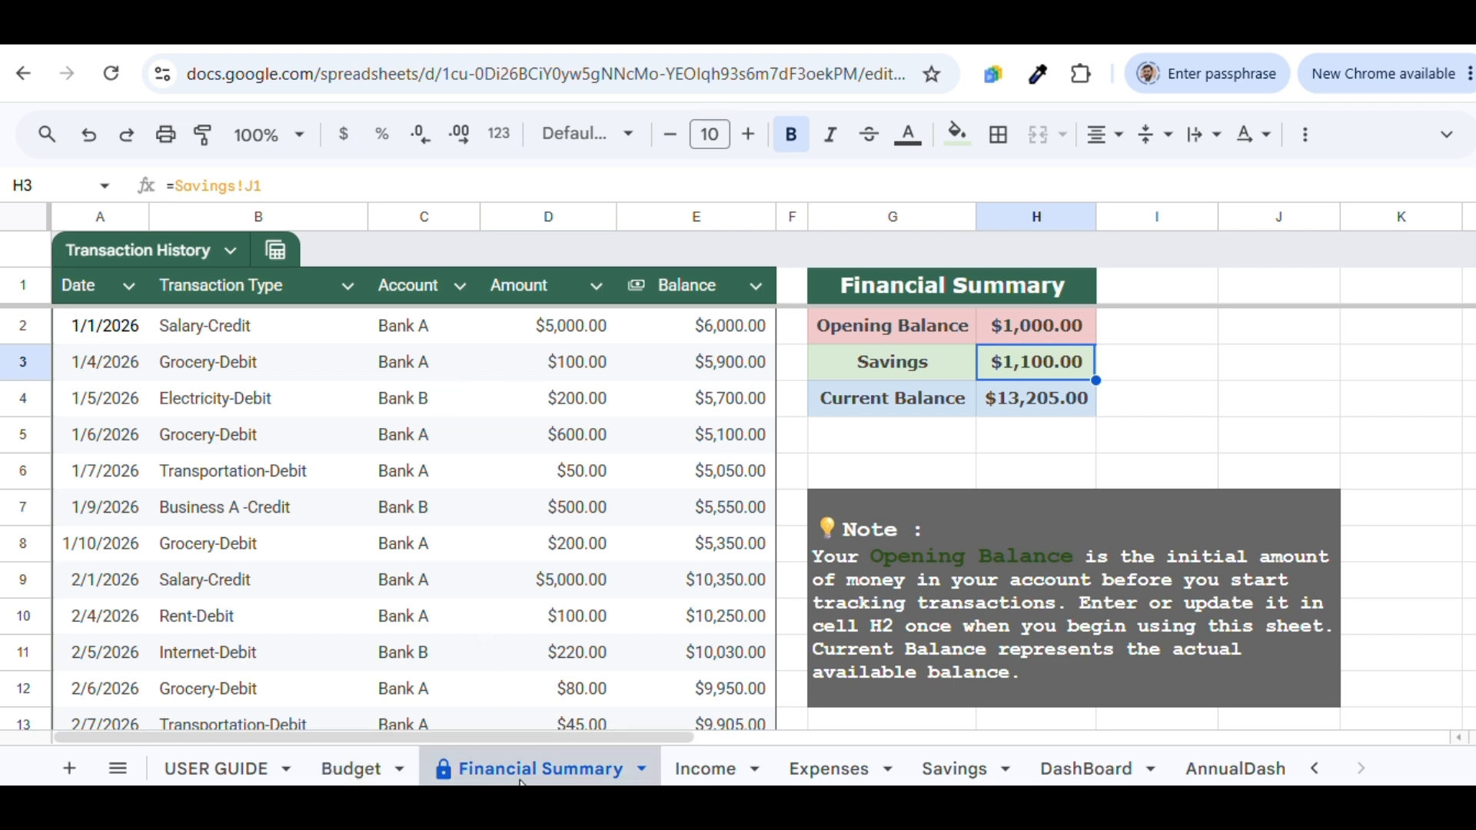
{"action": "left_click", "coordinate": [344, 767]}
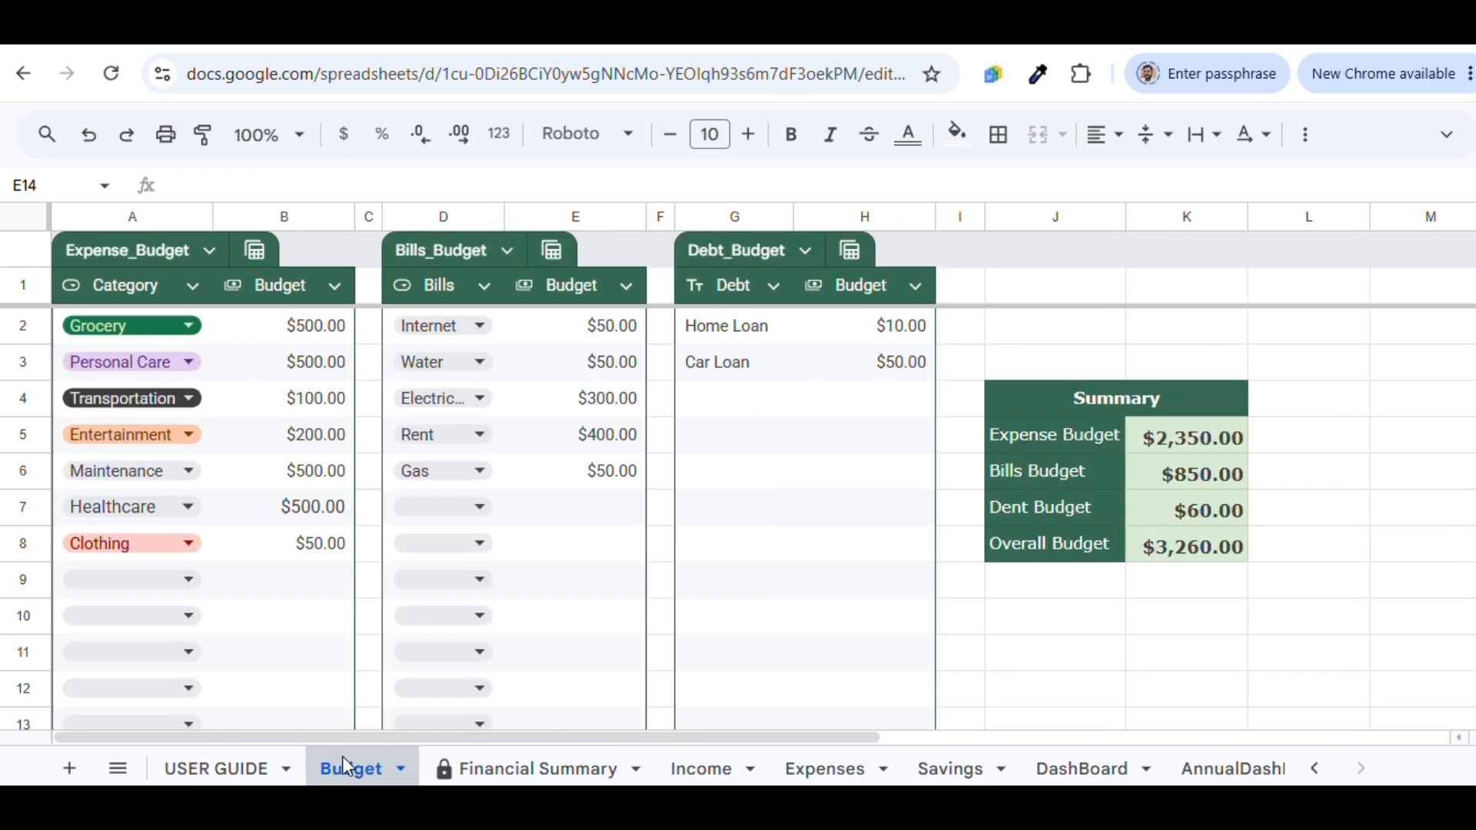
{"action": "left_click", "coordinate": [189, 582]}
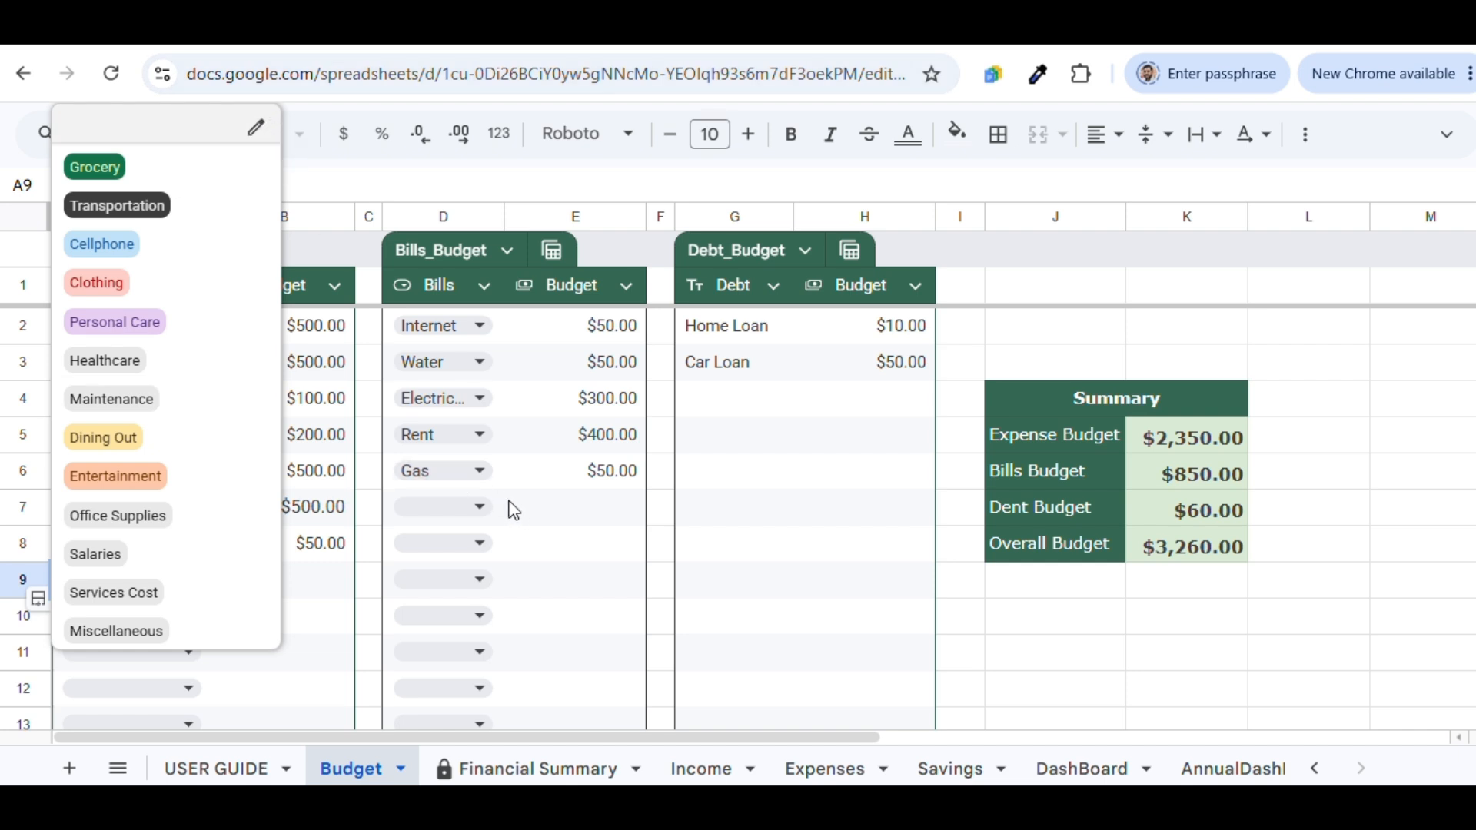
{"action": "left_click", "coordinate": [481, 506]}
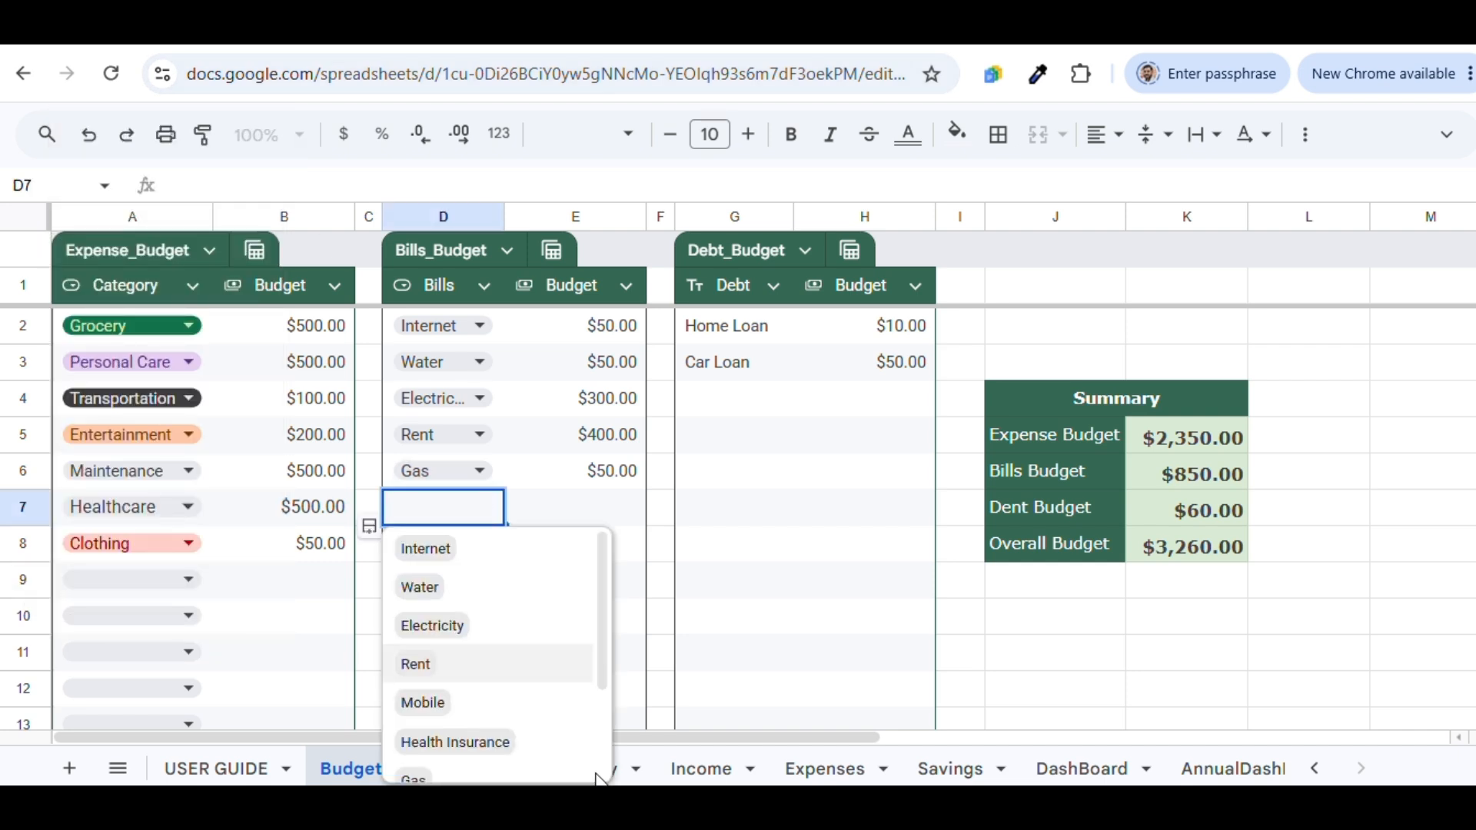
{"action": "mouse_move", "coordinate": [599, 781]}
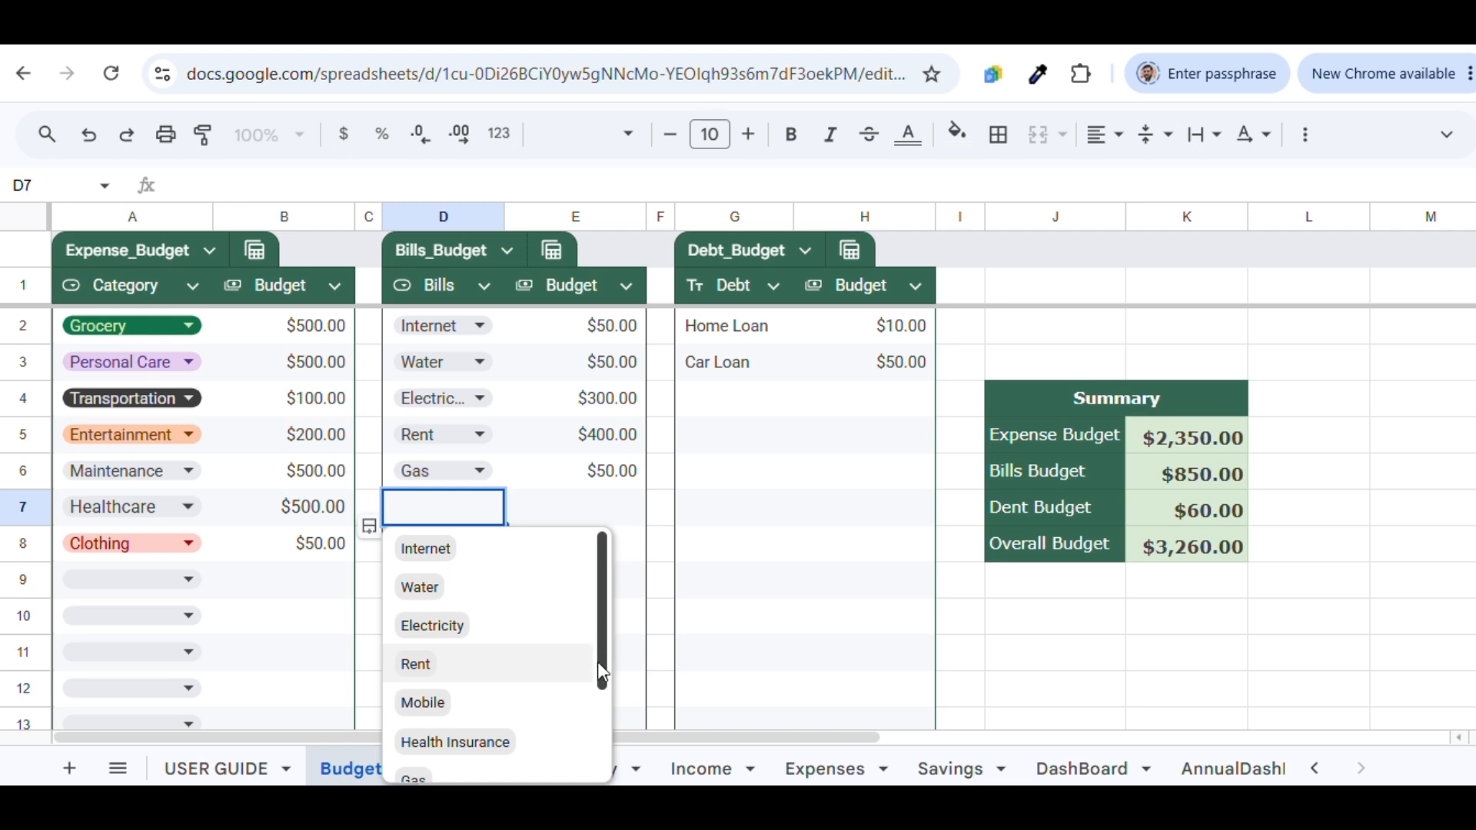
{"action": "scroll", "coordinate": [605, 715], "scroll_direction": "down", "scroll_amount": 2}
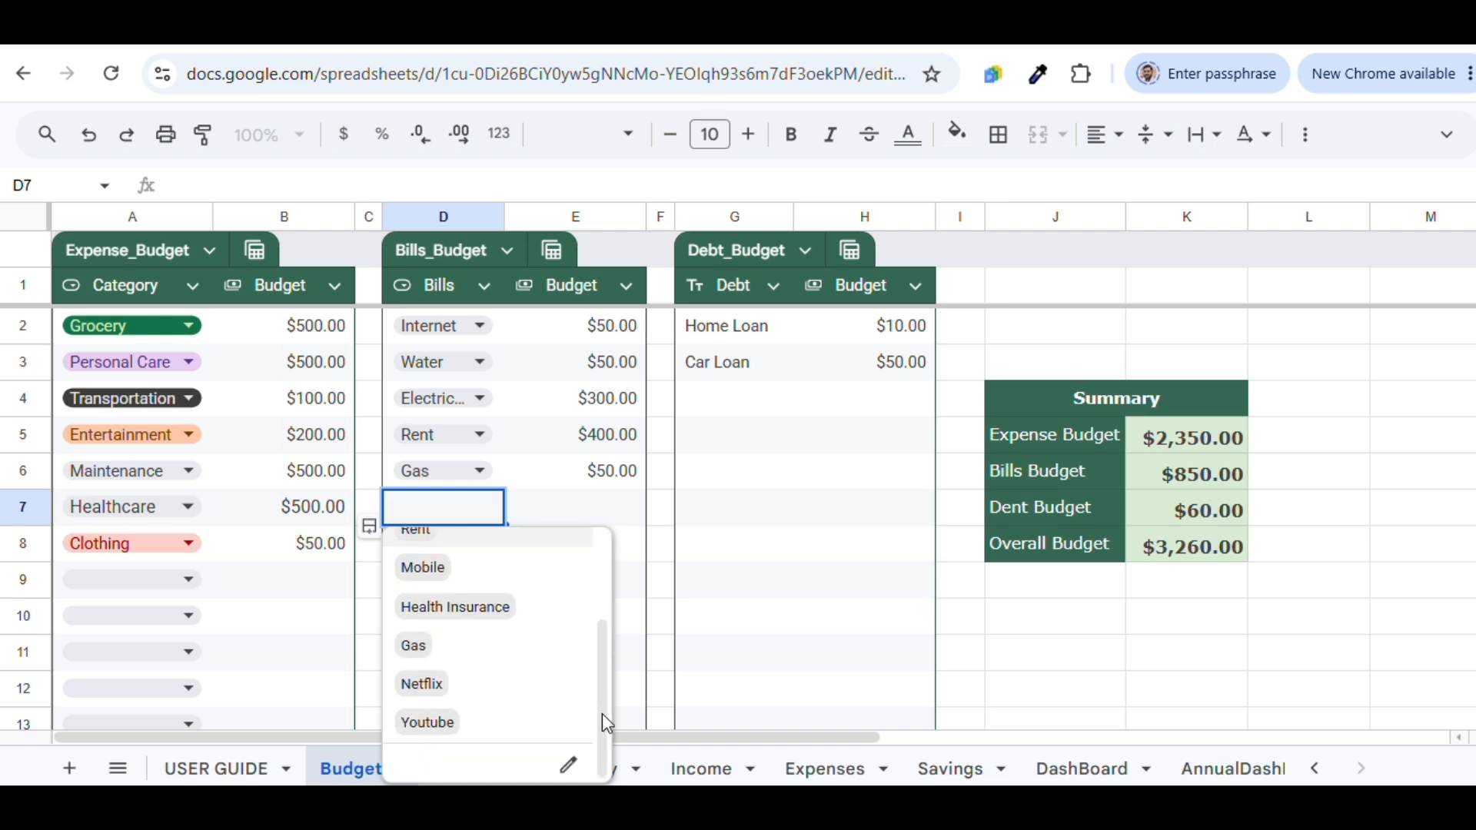
{"action": "left_click", "coordinate": [569, 765]}
{"action": "left_click_drag", "start_coordinate": [1470, 397], "coordinate": [1469, 614]}
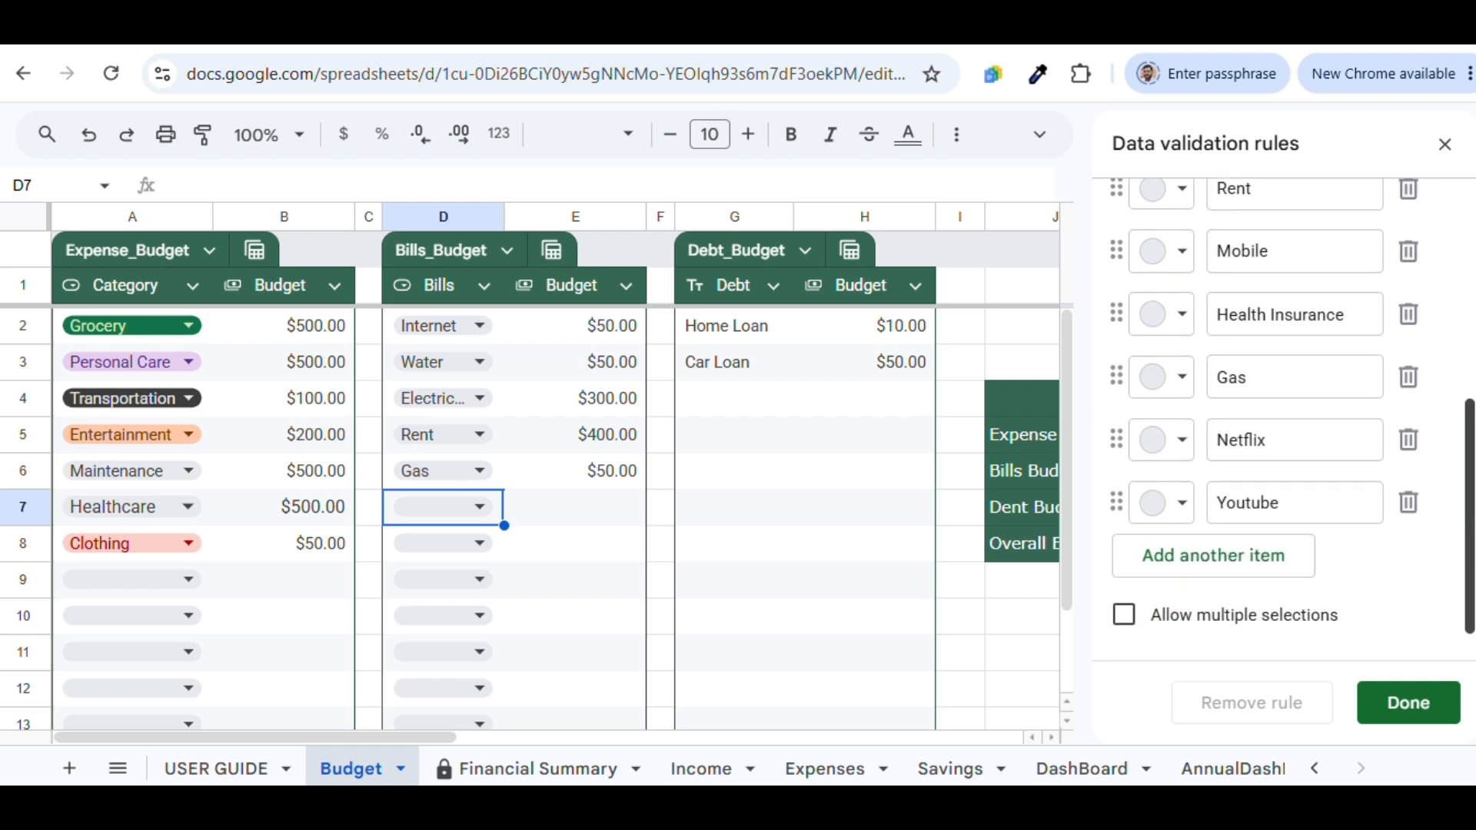
{"action": "left_click", "coordinate": [1274, 576]}
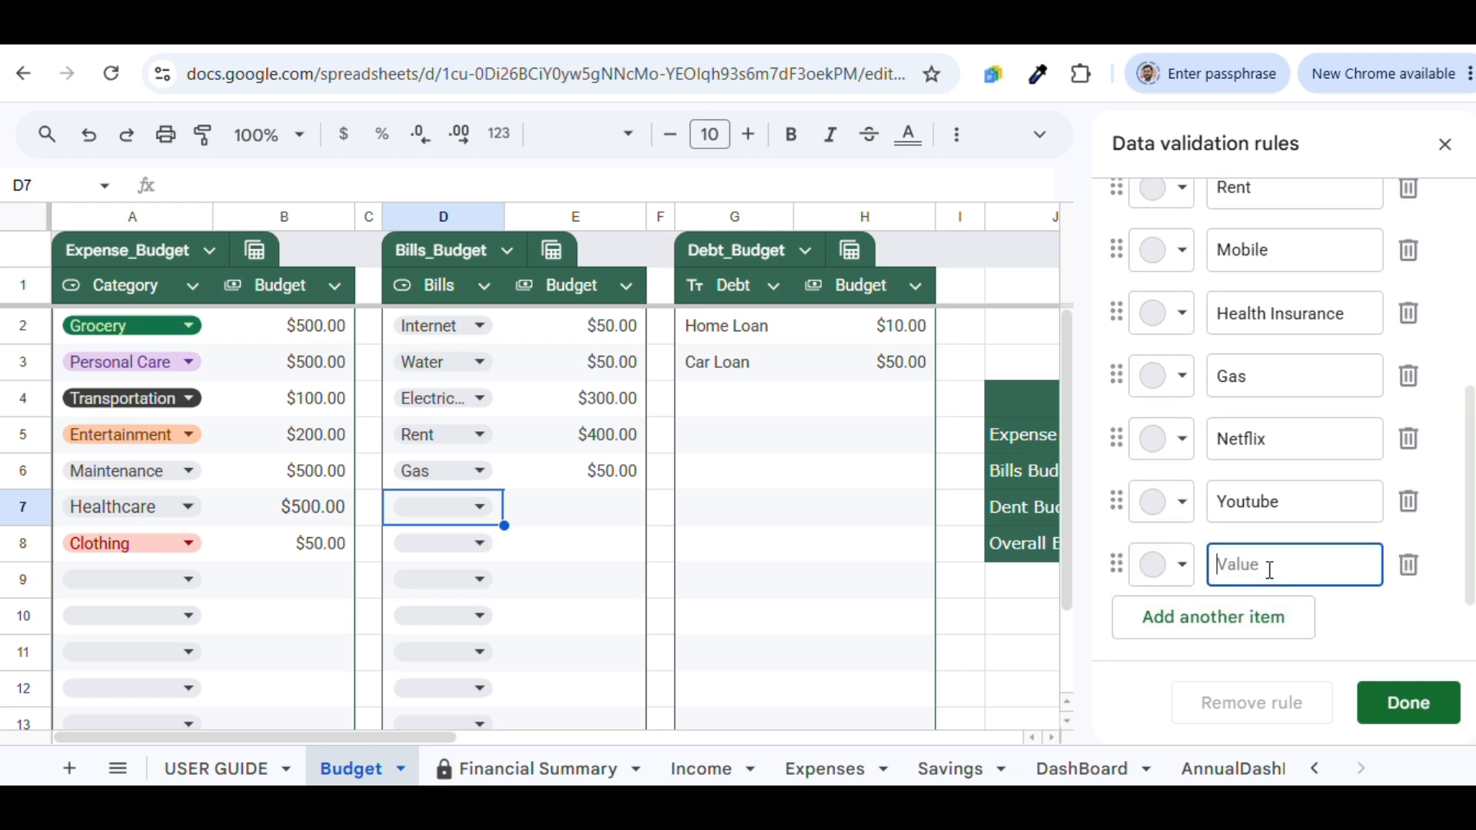
{"action": "left_click", "coordinate": [1408, 566]}
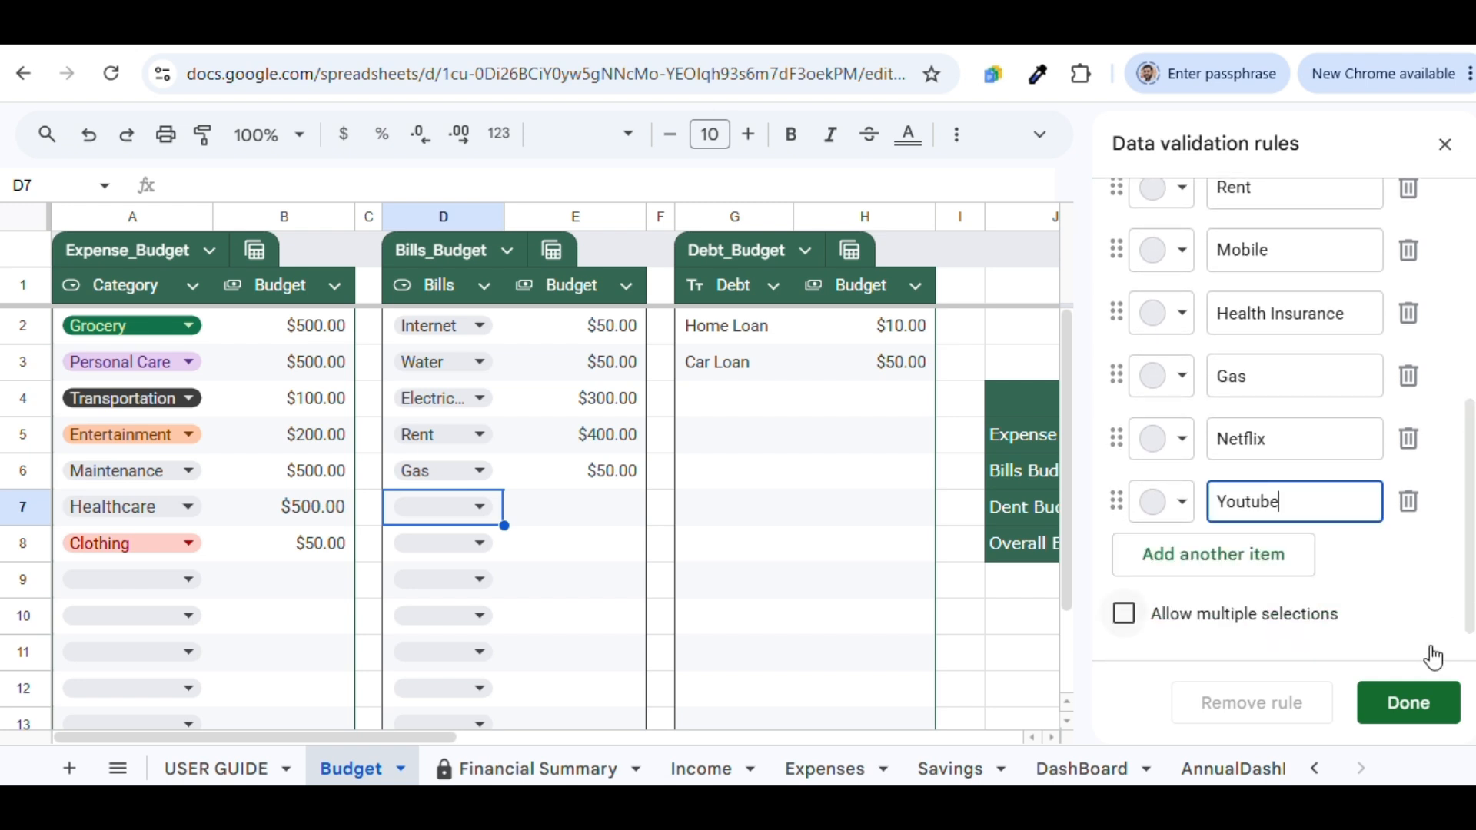
{"action": "left_click", "coordinate": [1434, 715]}
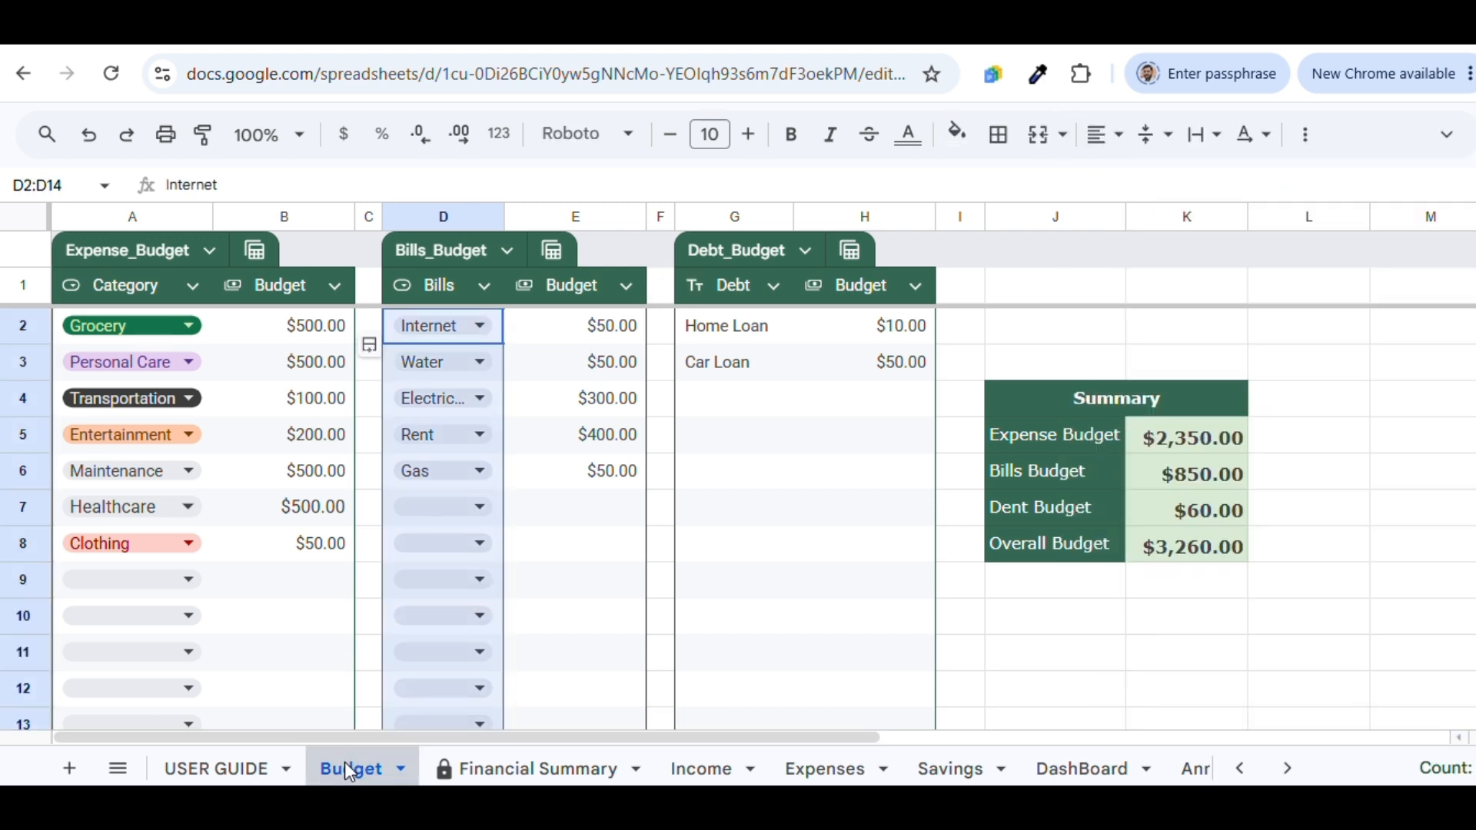
Add a Mobile bill budgeted at $100.00, raising the overall budget to $3,360.00
{"action": "left_click", "coordinate": [129, 590]}
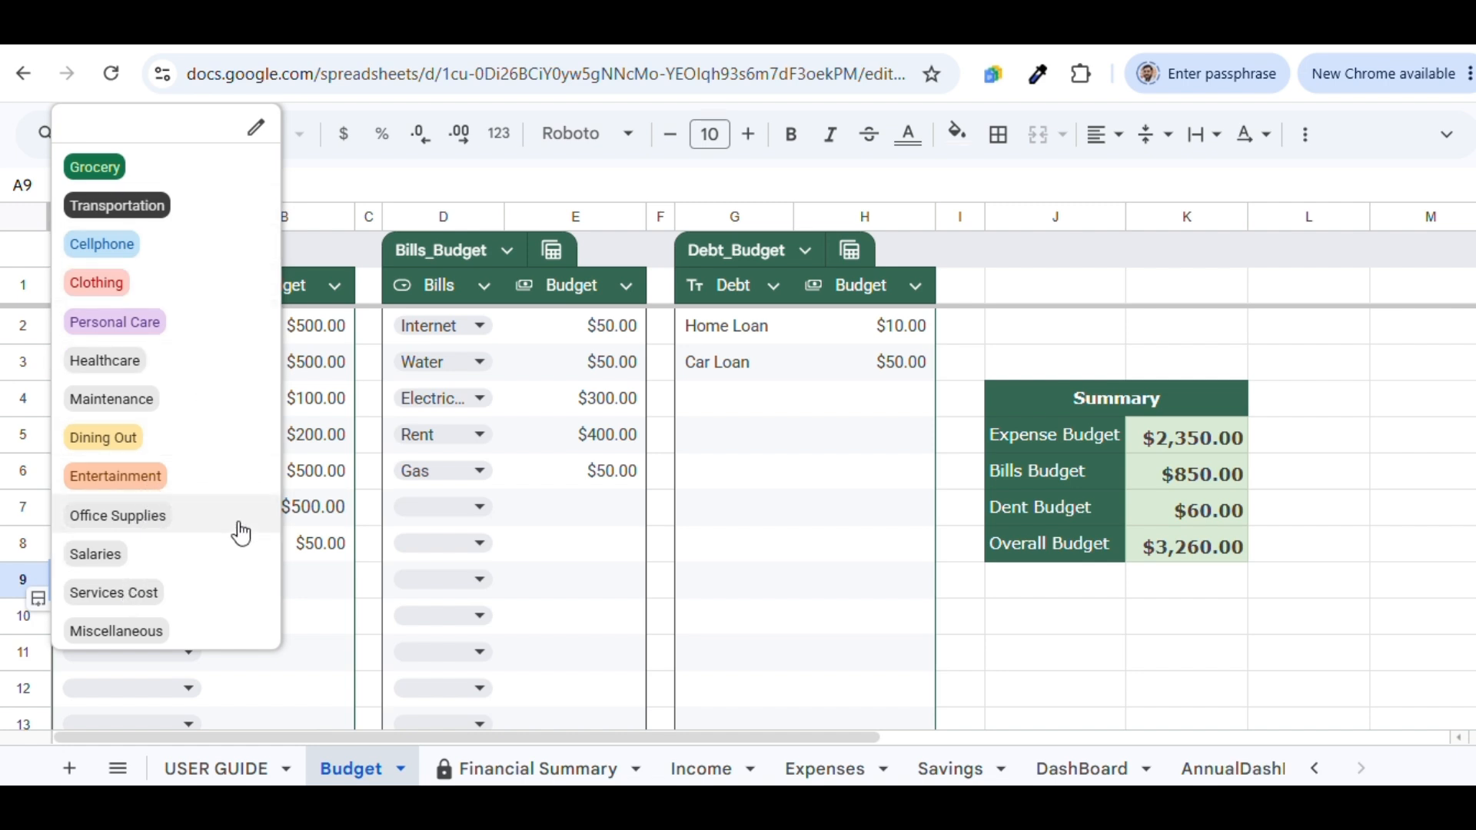
{"action": "double_click", "coordinate": [305, 596]}
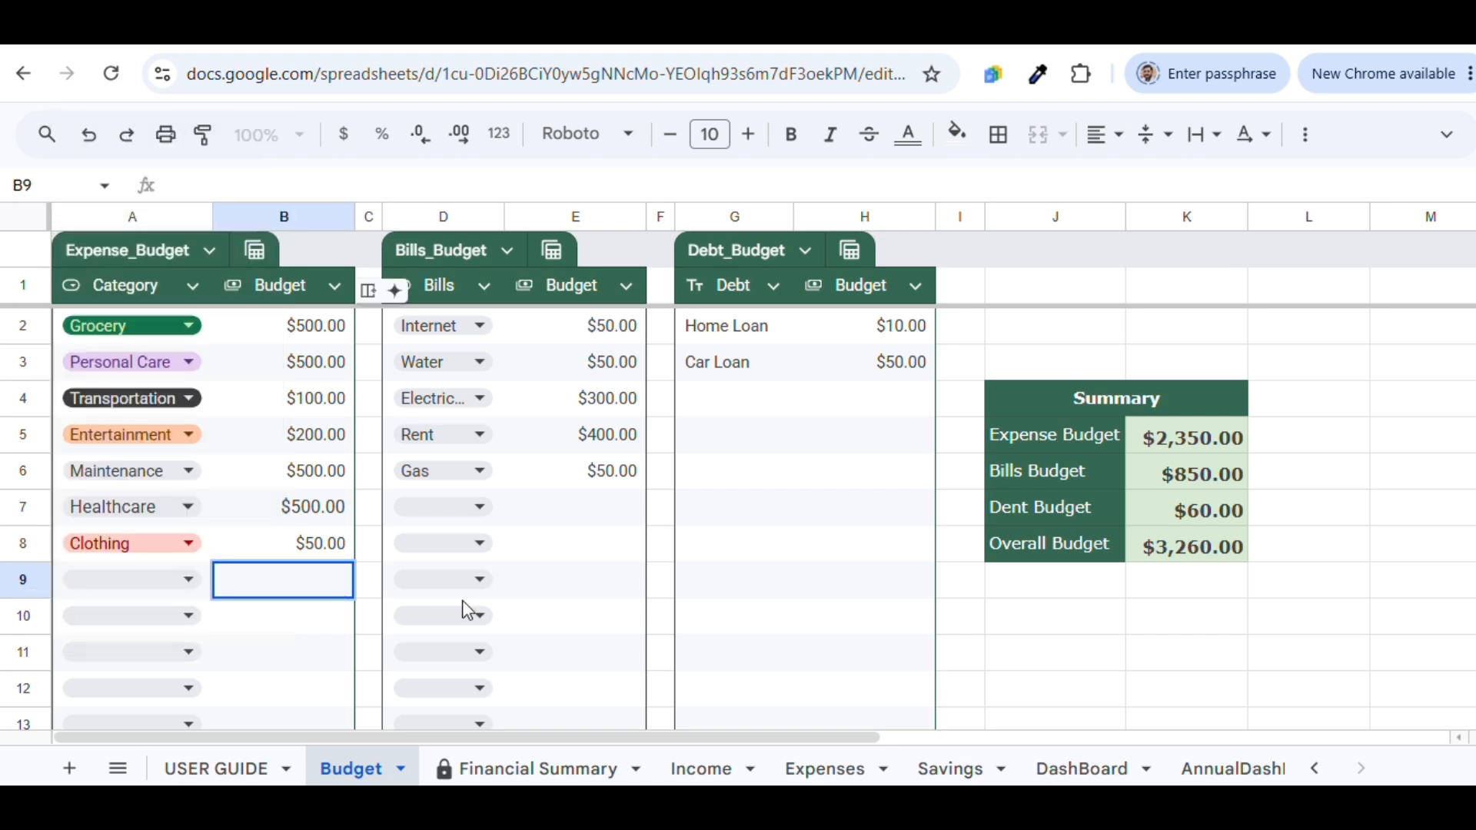
{"action": "left_click", "coordinate": [480, 507]}
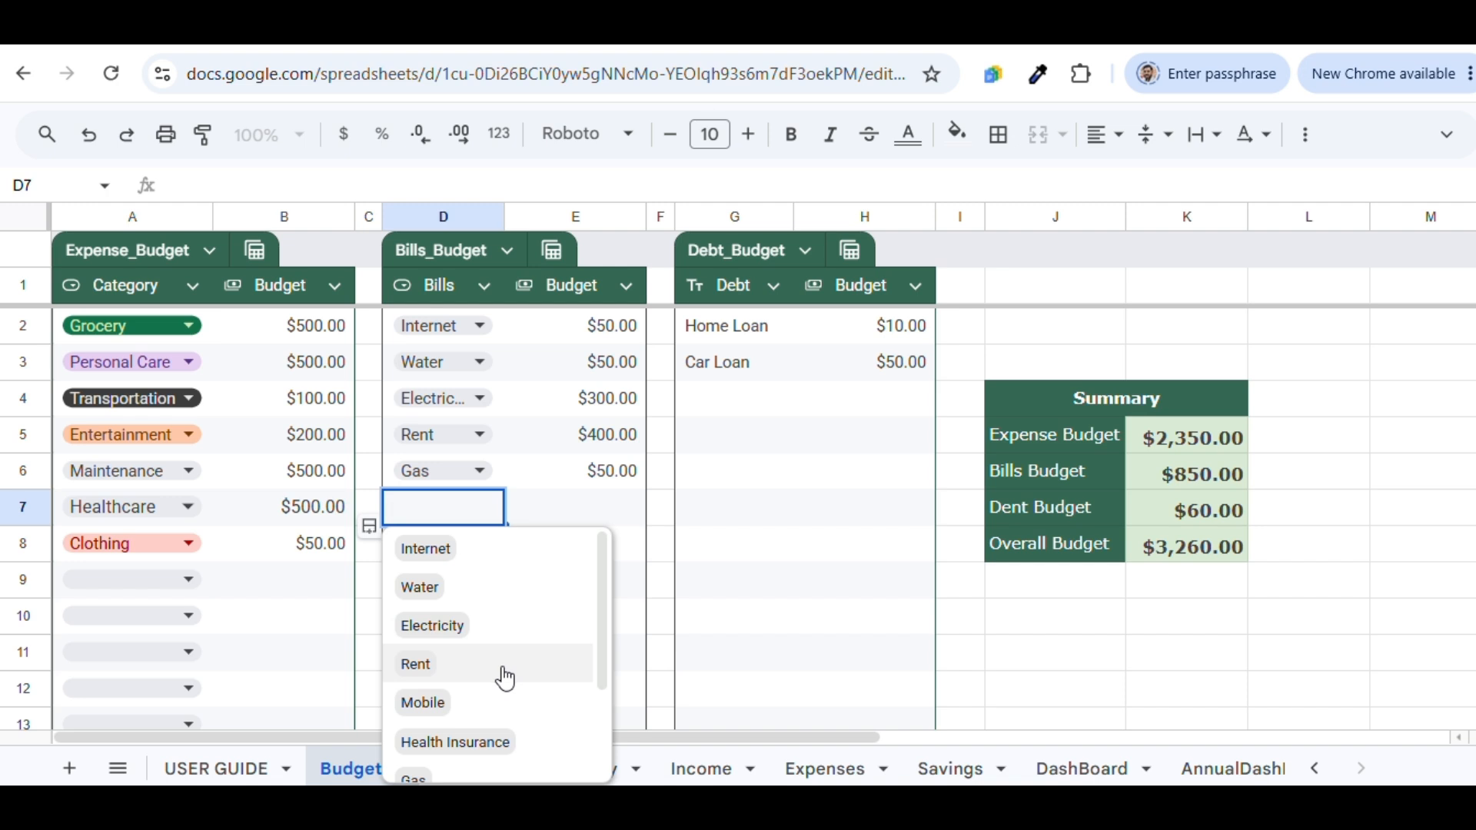
{"action": "left_click", "coordinate": [515, 717]}
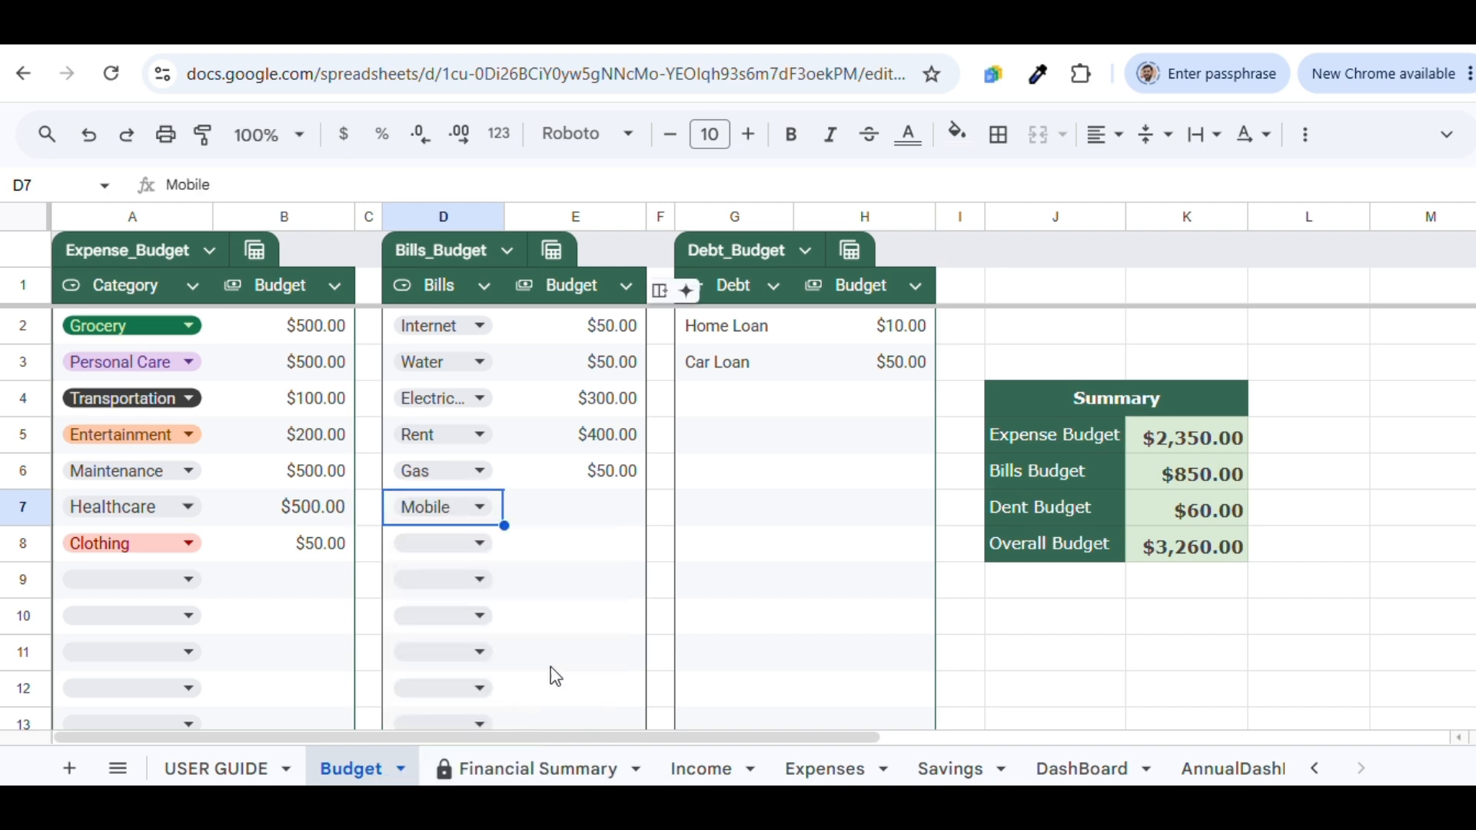
{"action": "double_click", "coordinate": [634, 504]}
{"action": "type", "text": "100"}
{"action": "key", "text": "Return"}
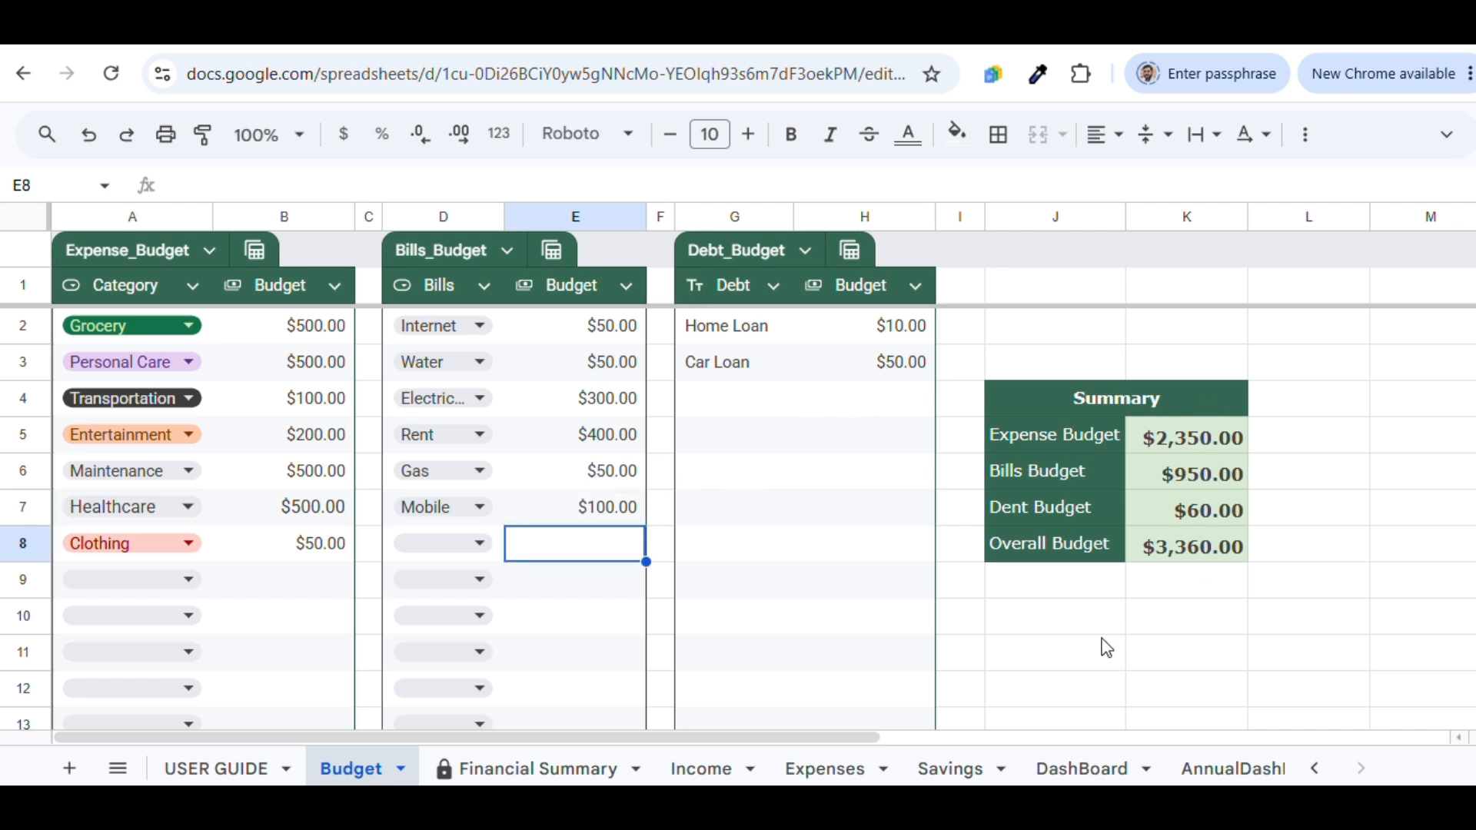
{"action": "left_click", "coordinate": [698, 767]}
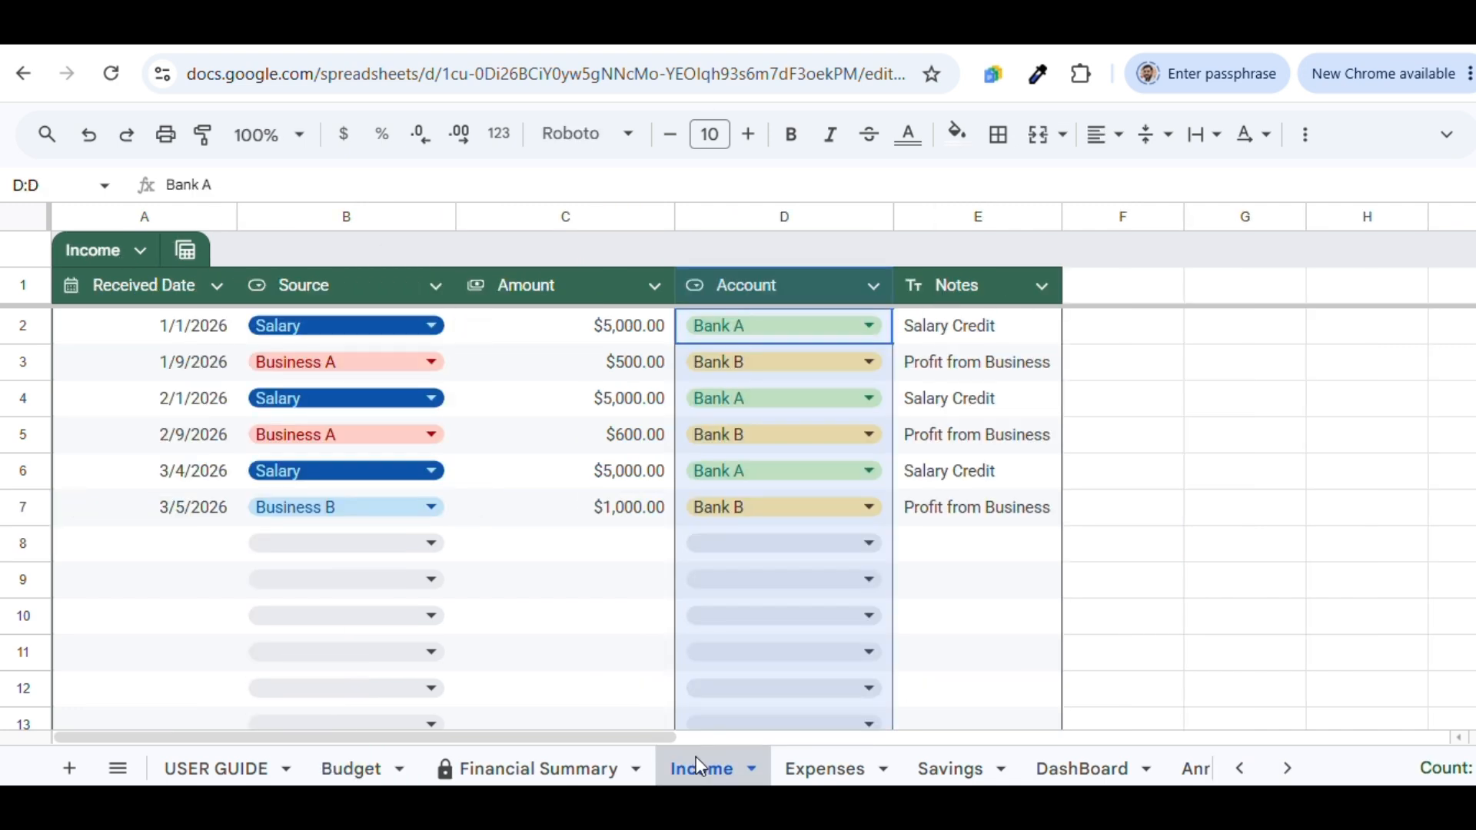
Add a 7/1/2026 Salary income entry of $5,000.00 in Income row 8
{"action": "double_click", "coordinate": [193, 544]}
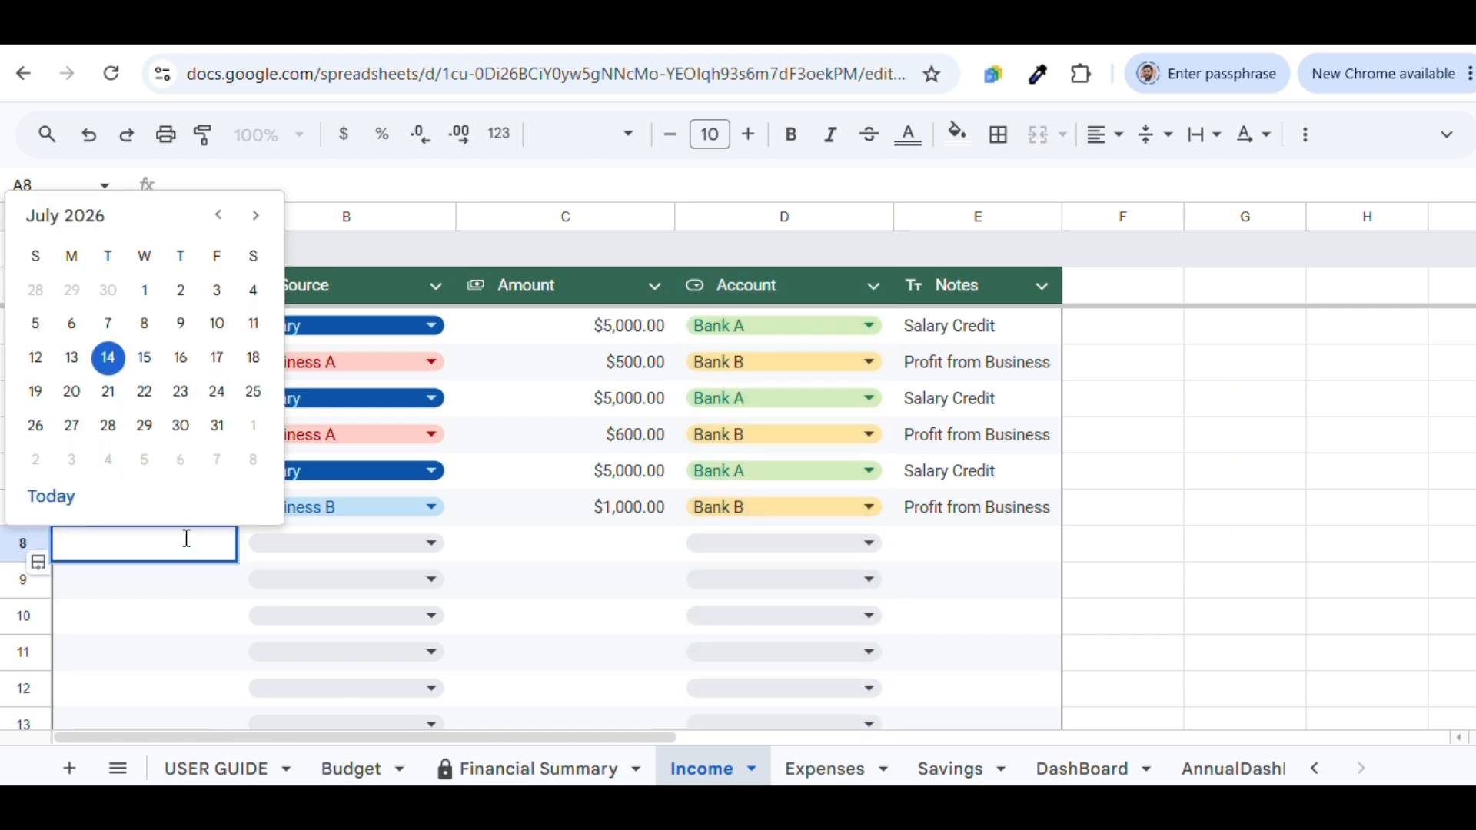
{"action": "left_click", "coordinate": [146, 290]}
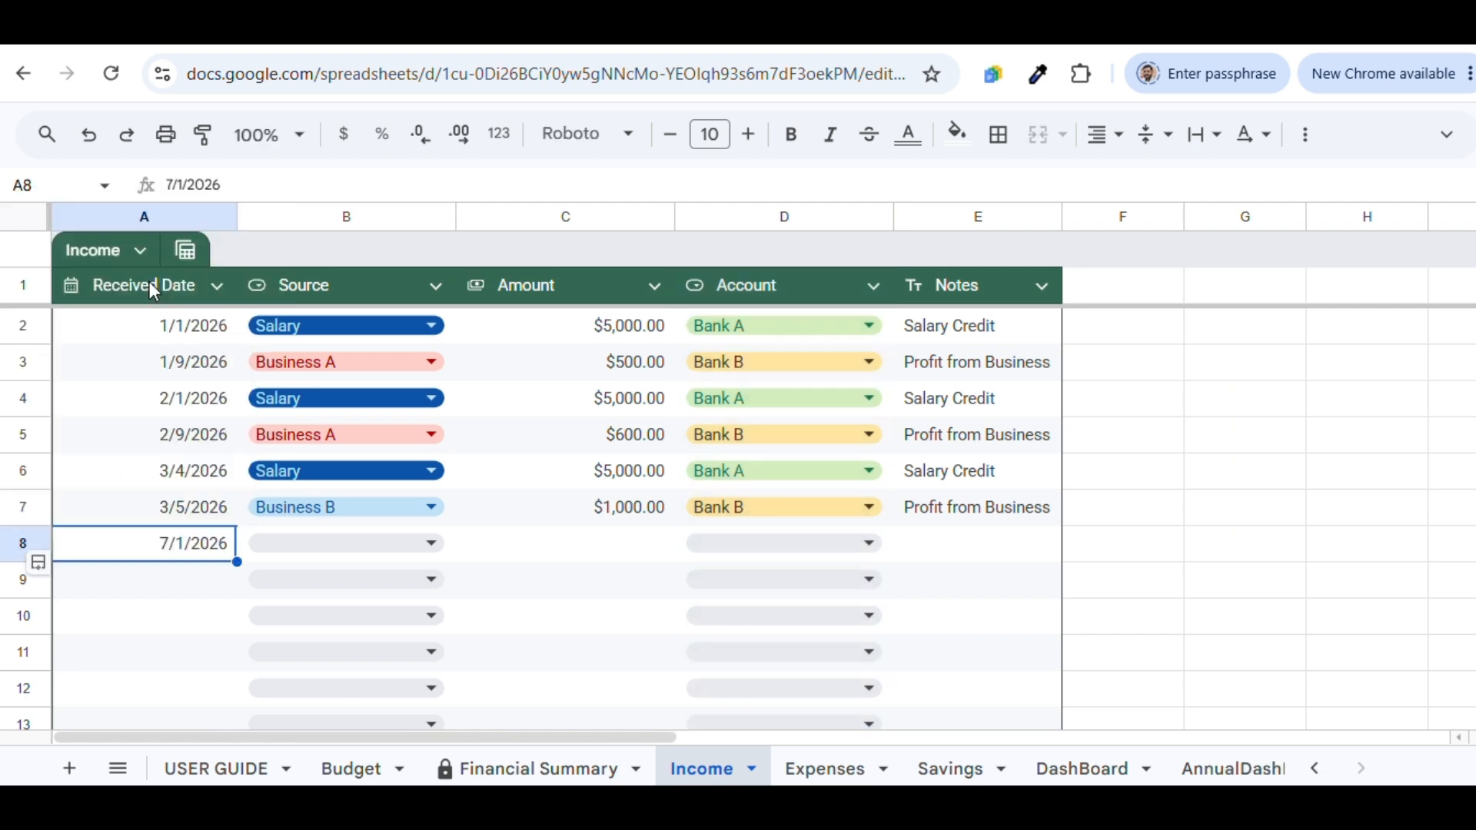
{"action": "left_click", "coordinate": [362, 545]}
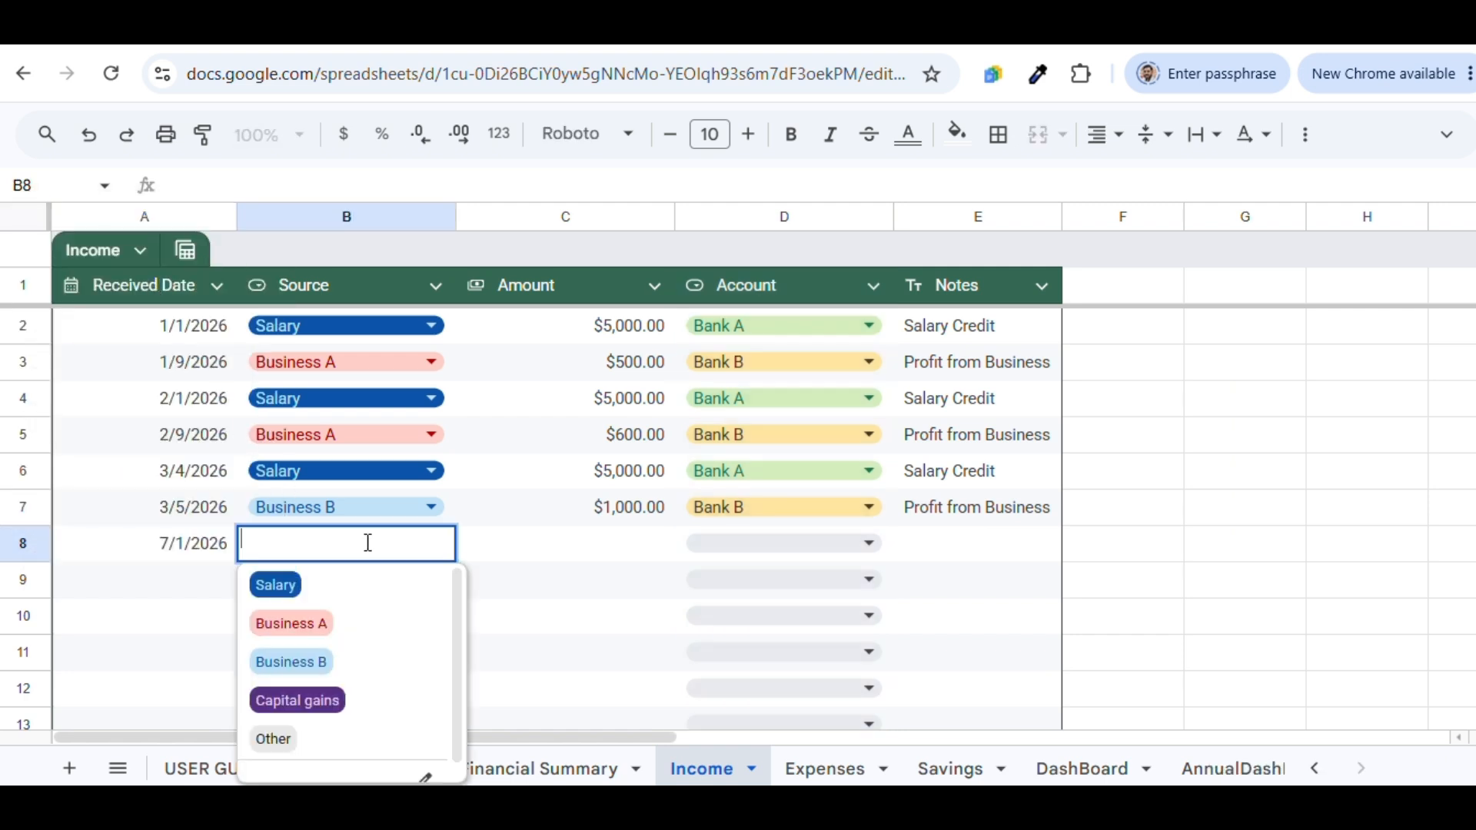
{"action": "left_click", "coordinate": [369, 591]}
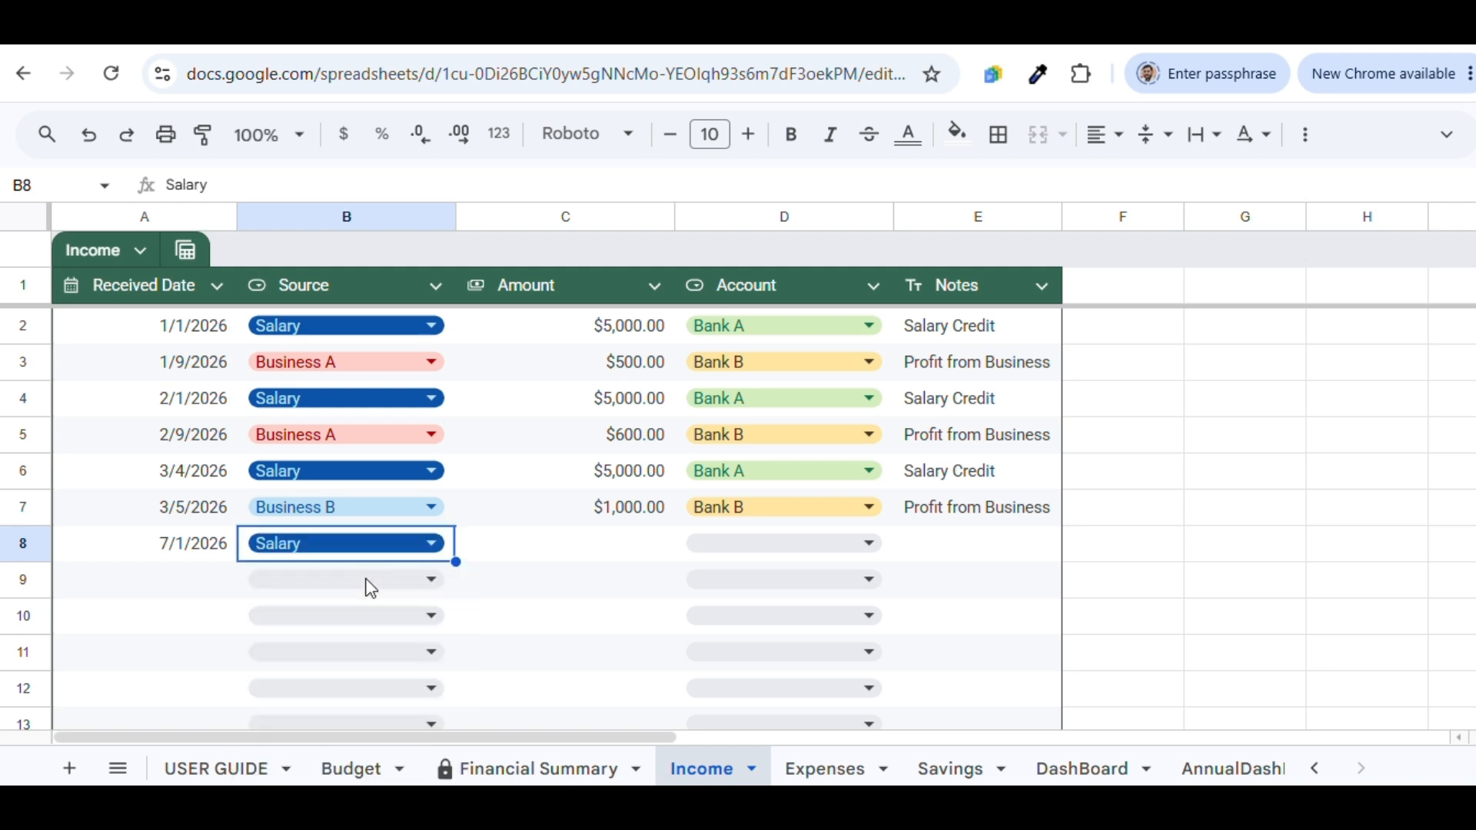
{"action": "left_click", "coordinate": [636, 547]}
{"action": "type", "text": "5,000"}
{"action": "key", "text": "Return"}
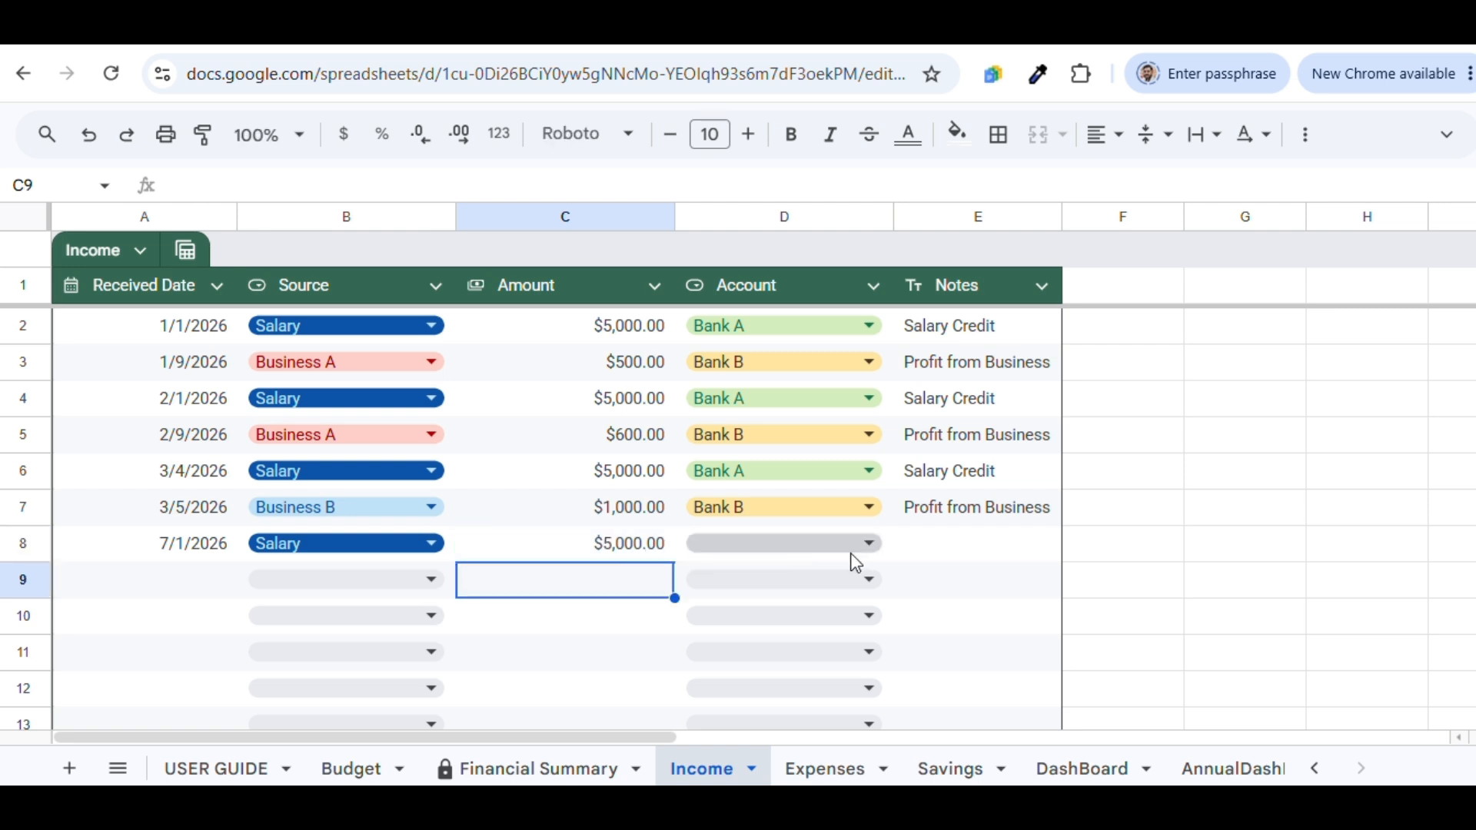
{"action": "left_click", "coordinate": [856, 553]}
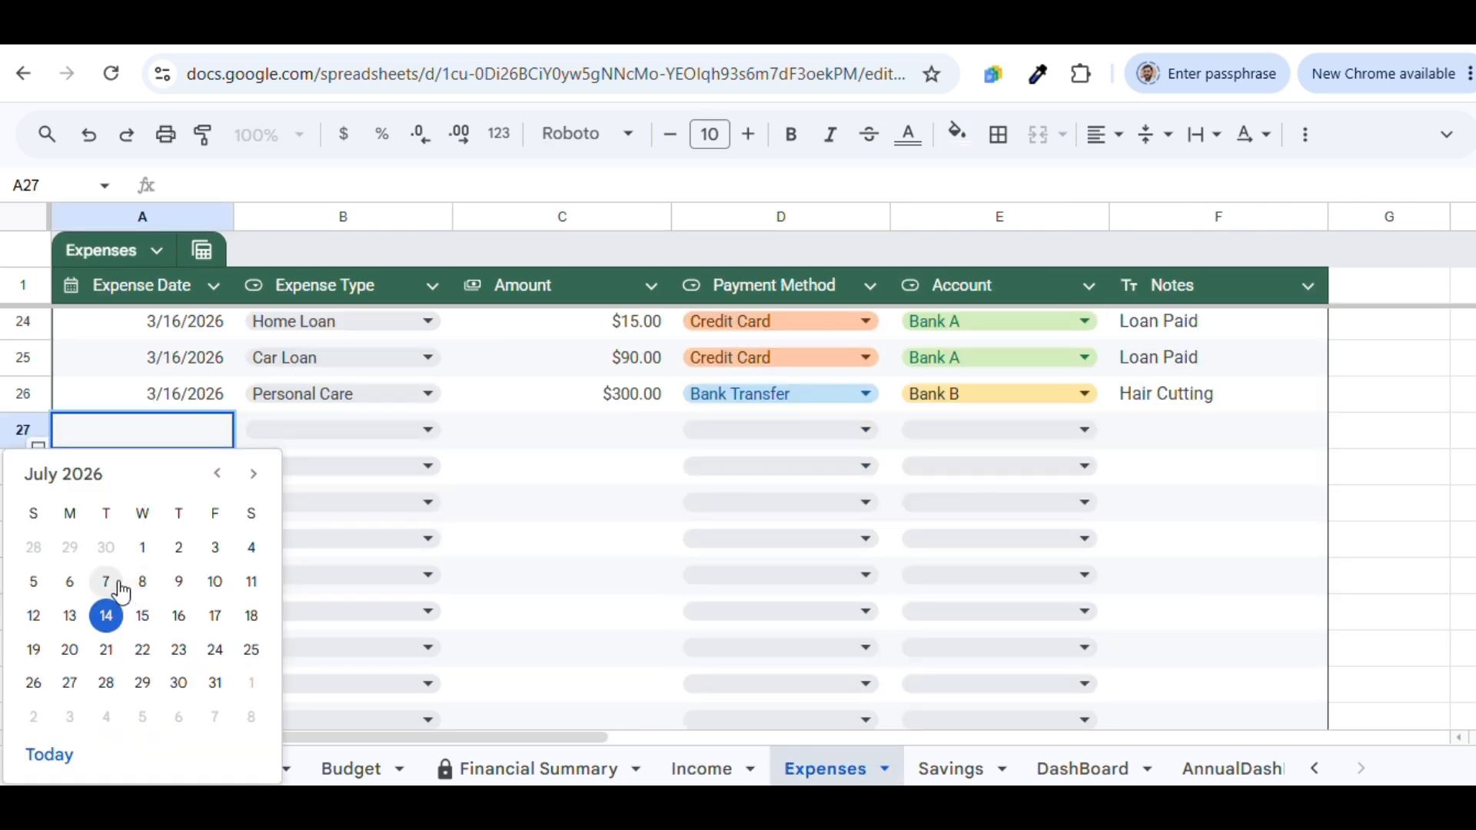
Enter a 7/2/2026 Grocery expense of $20.00 in Expenses row 27
{"action": "left_click", "coordinate": [180, 551]}
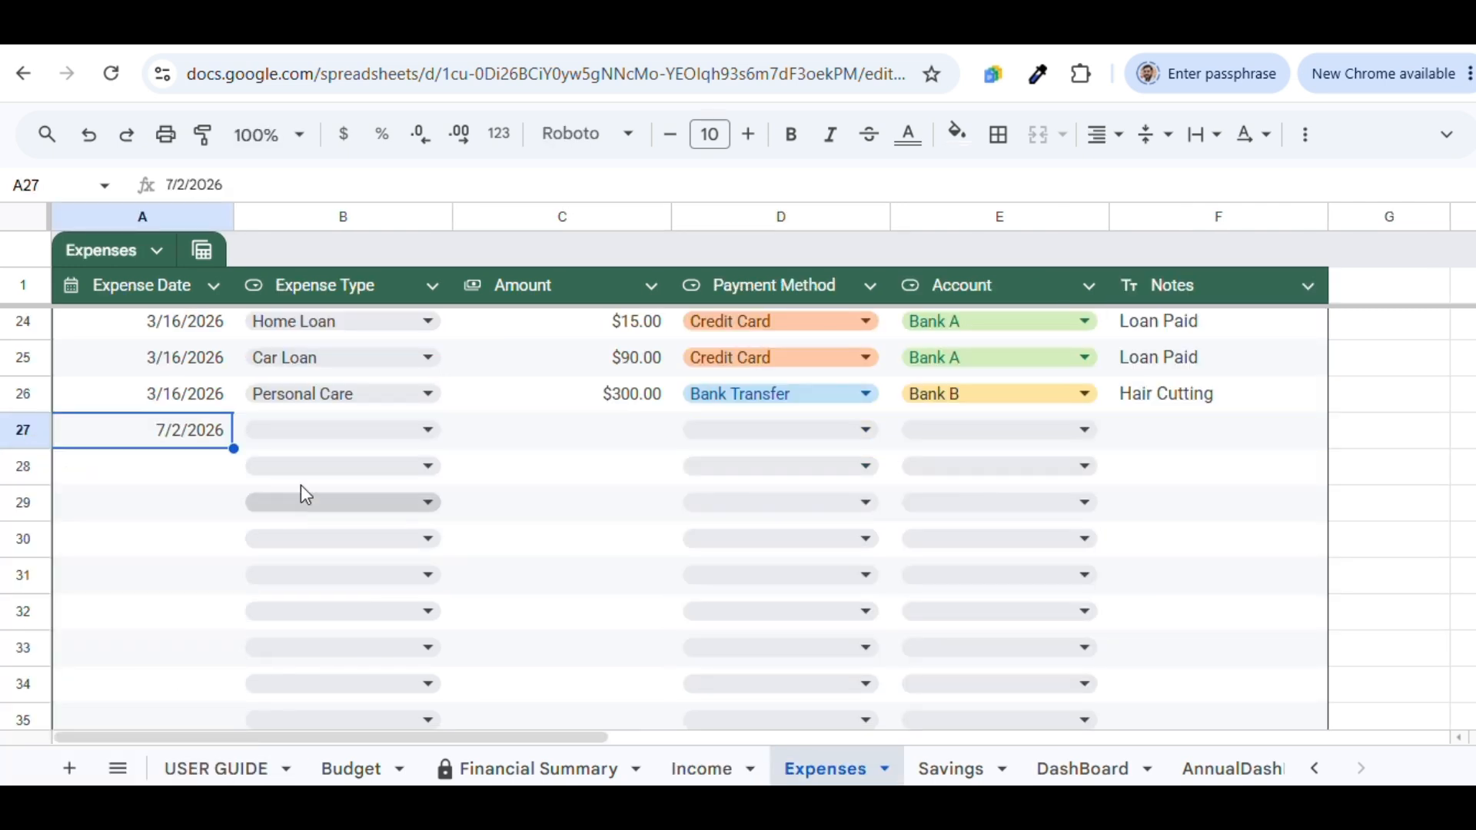
{"action": "left_click", "coordinate": [343, 428]}
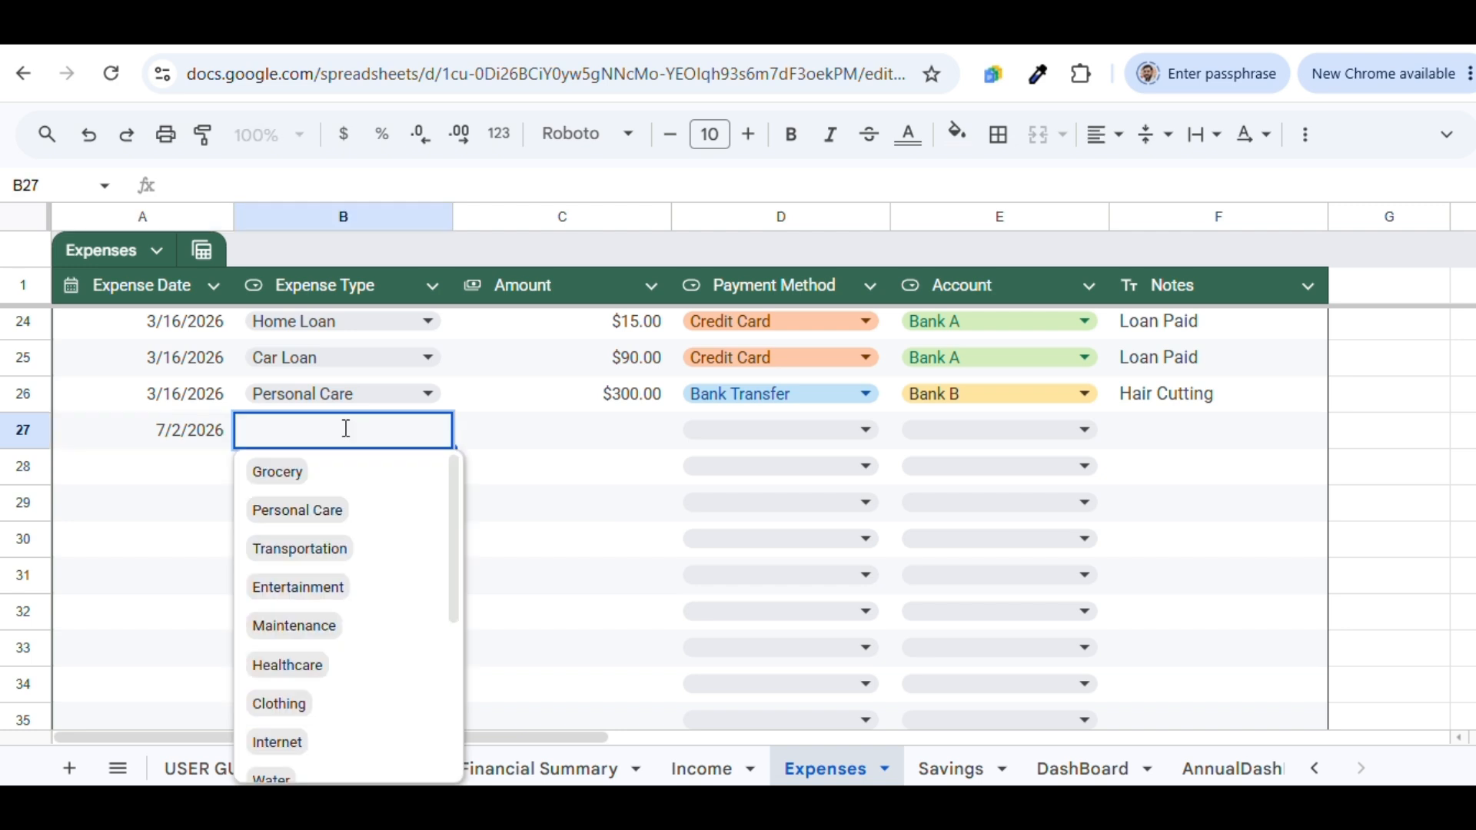
{"action": "left_click", "coordinate": [401, 472]}
{"action": "left_click", "coordinate": [588, 431]}
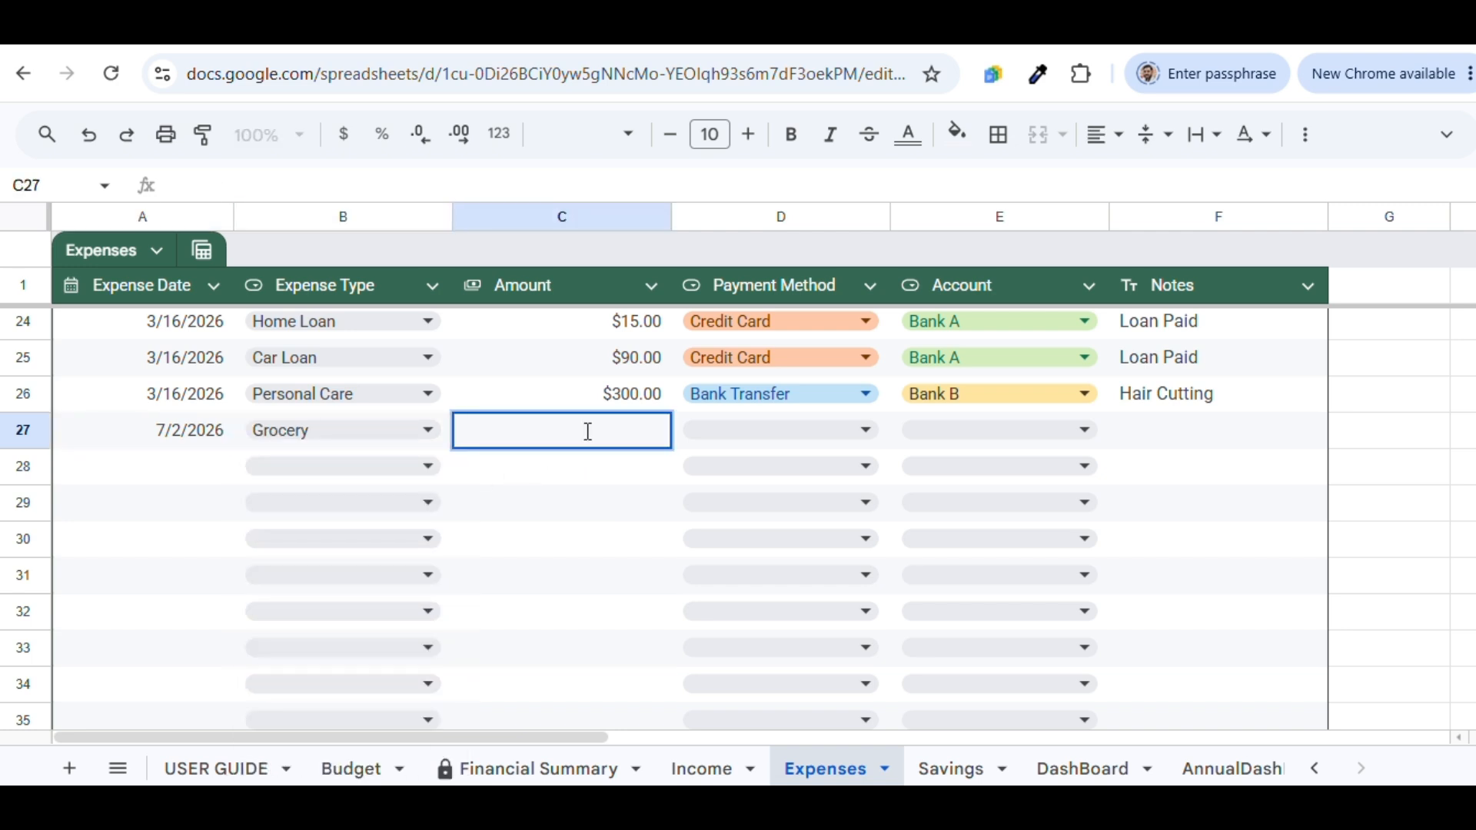
{"action": "type", "text": "200"}
{"action": "key", "text": "Return"}
Mark the expense paid by Cash from Bank A, and date a new Savings row 7/13/2026
{"action": "left_click", "coordinate": [779, 427]}
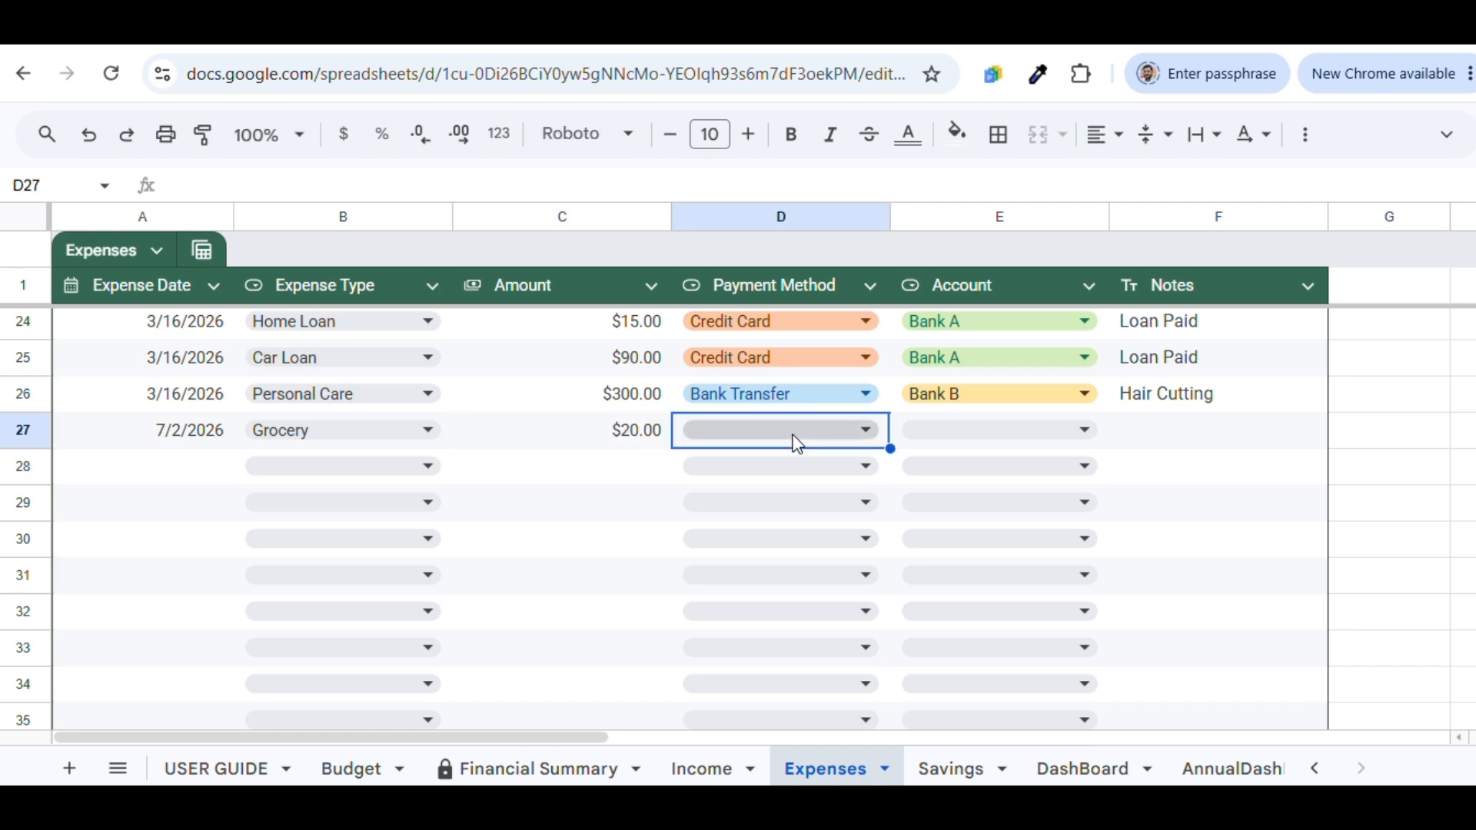
{"action": "left_click", "coordinate": [796, 439]}
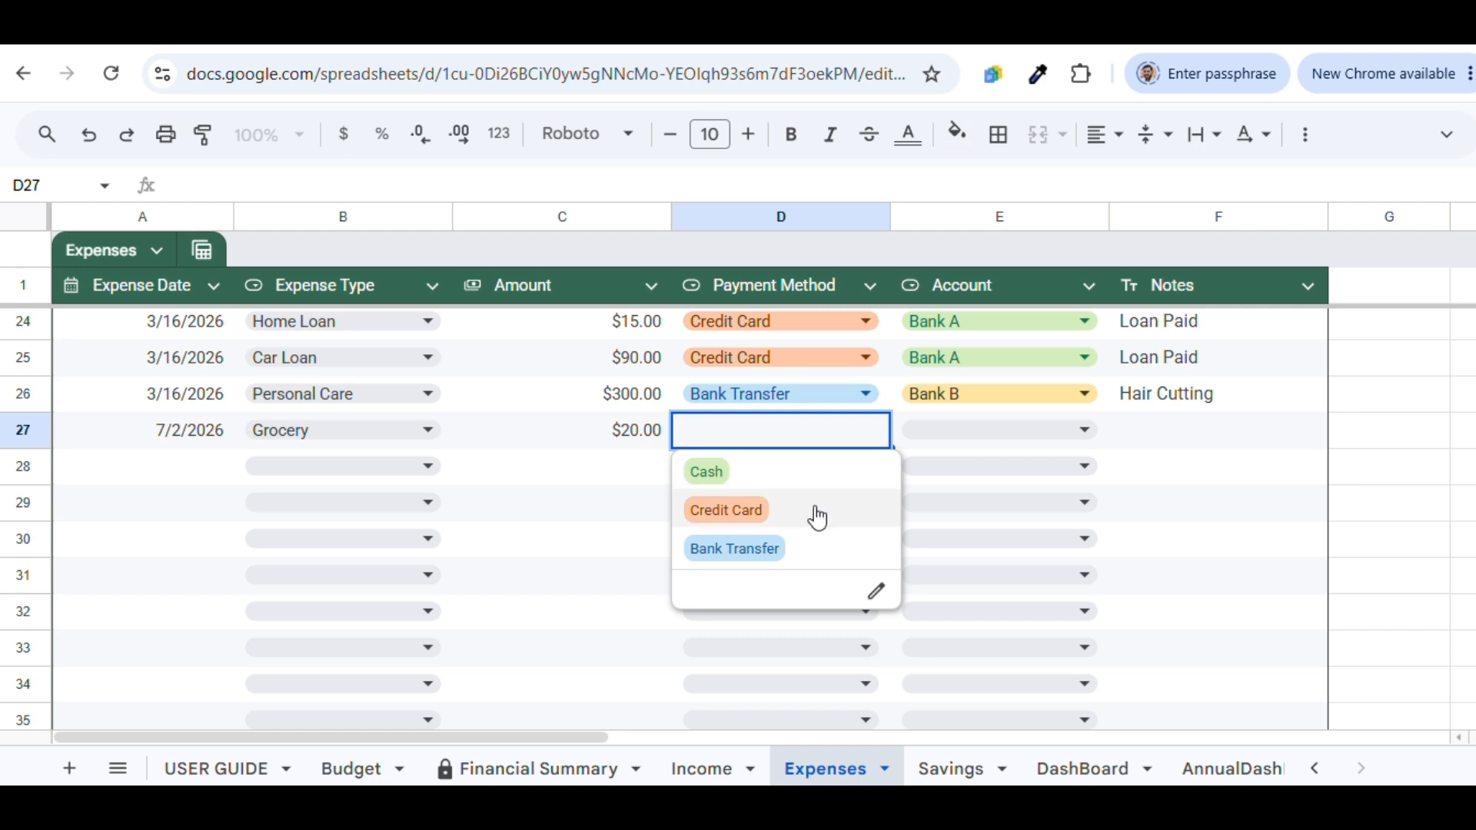
{"action": "left_click", "coordinate": [809, 481]}
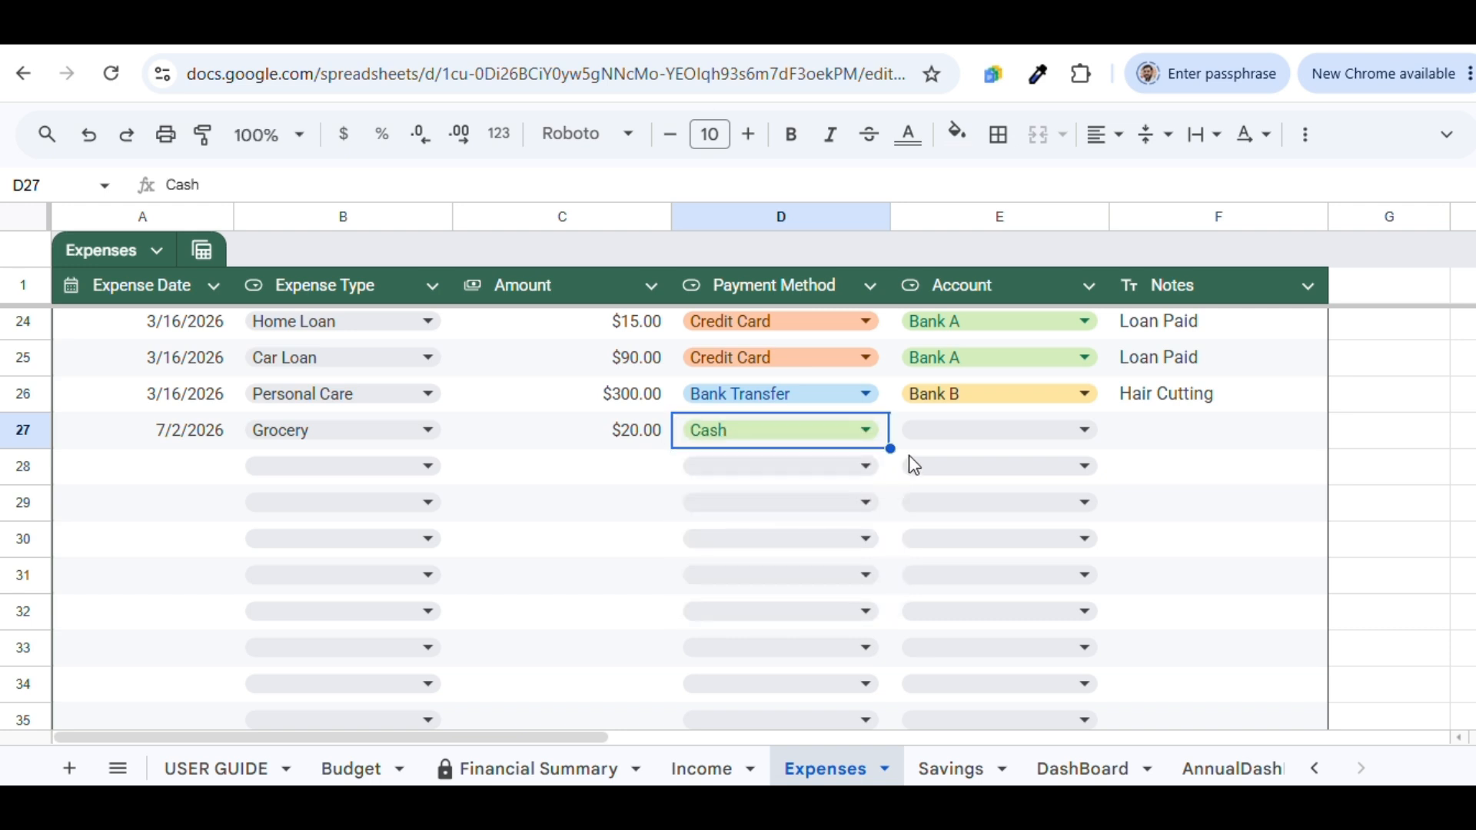
{"action": "left_click", "coordinate": [960, 429]}
{"action": "left_click", "coordinate": [993, 482]}
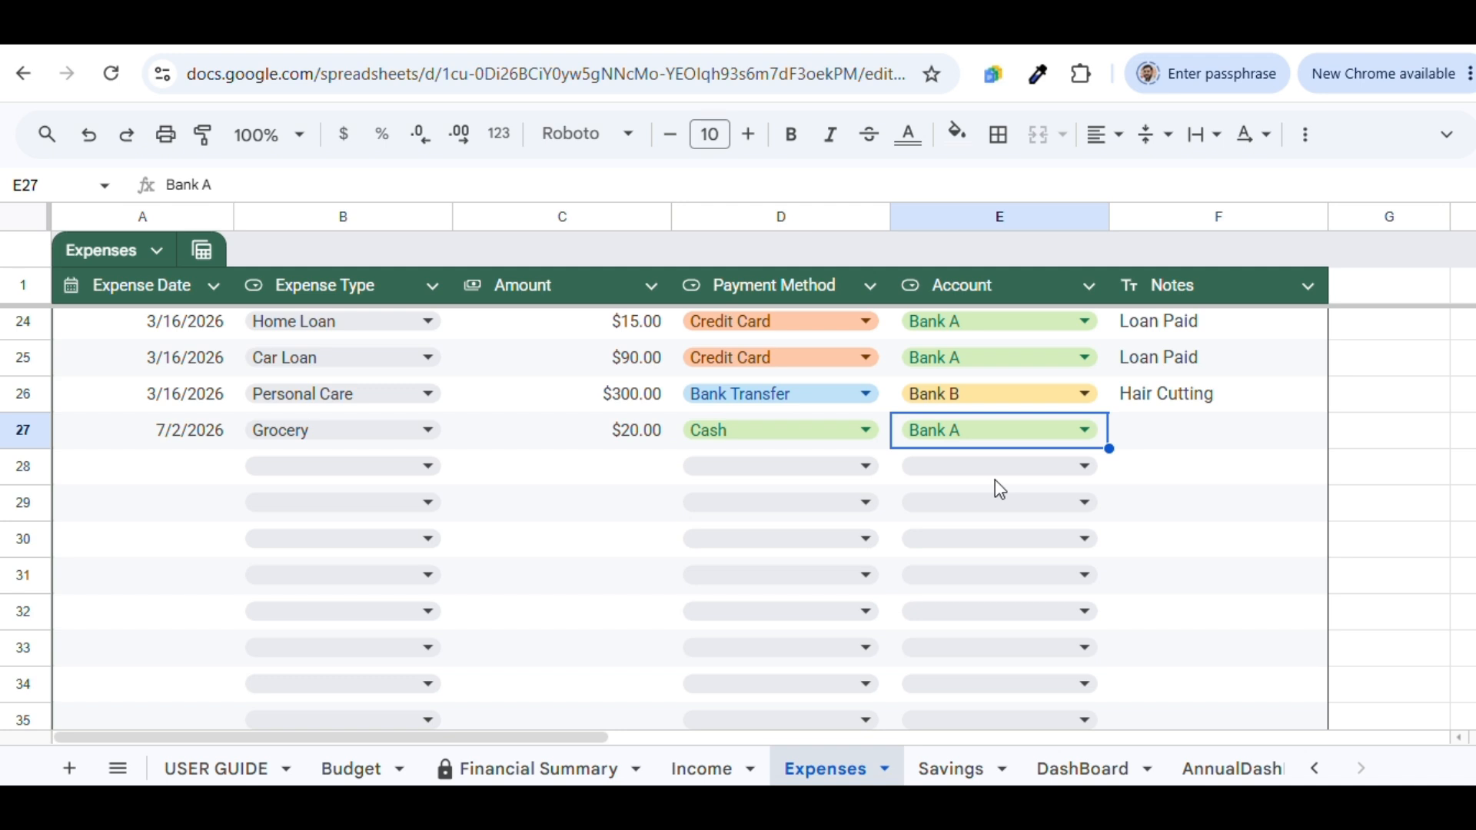
{"action": "double_click", "coordinate": [1151, 423]}
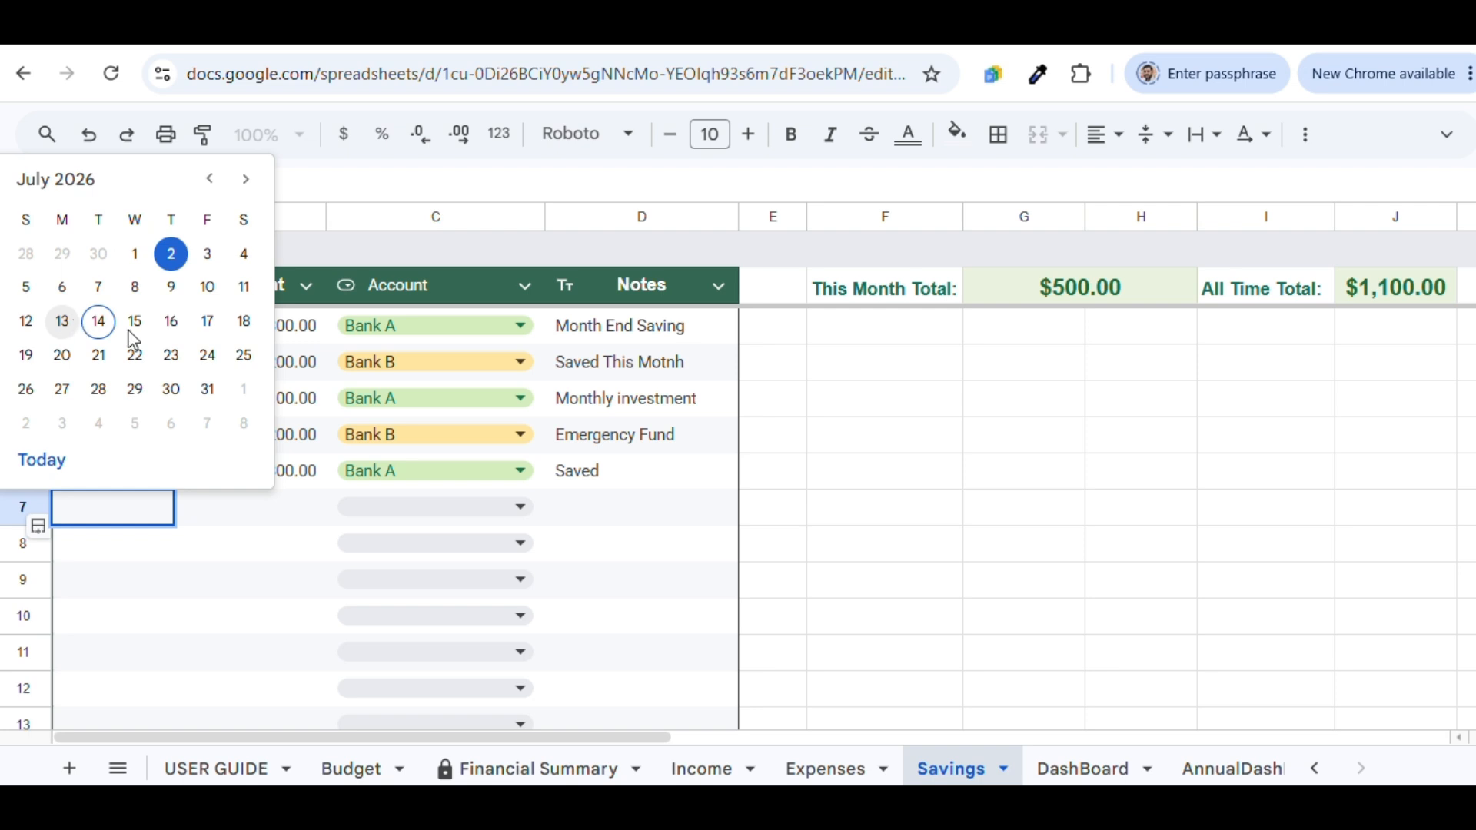
{"action": "left_click", "coordinate": [64, 321]}
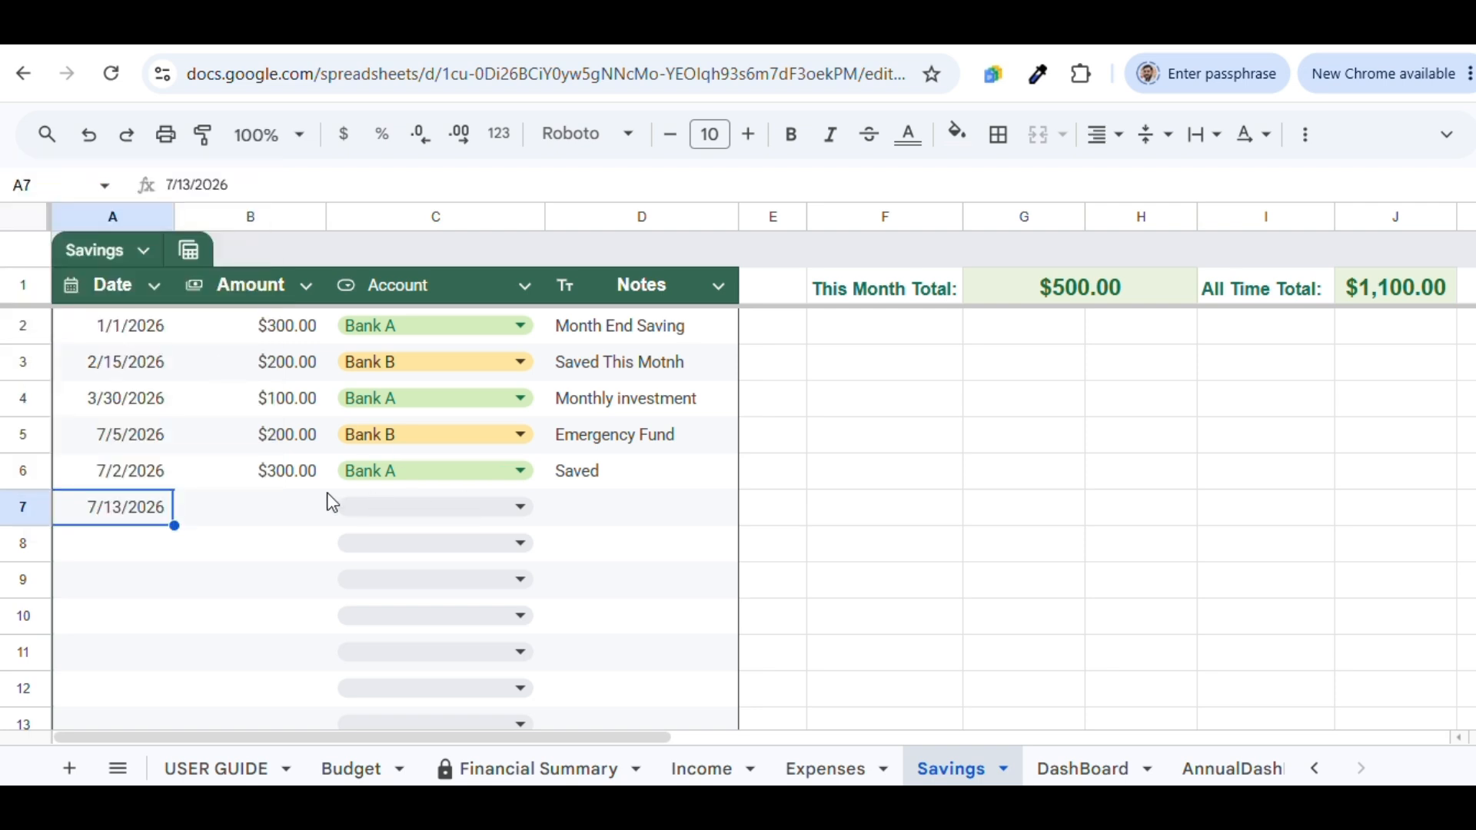
Fill Savings row 7 with $10.00 to Bank A and the note 'Saved'
{"action": "left_click", "coordinate": [295, 508]}
{"action": "double_click", "coordinate": [295, 507]}
{"action": "type", "text": "10"}
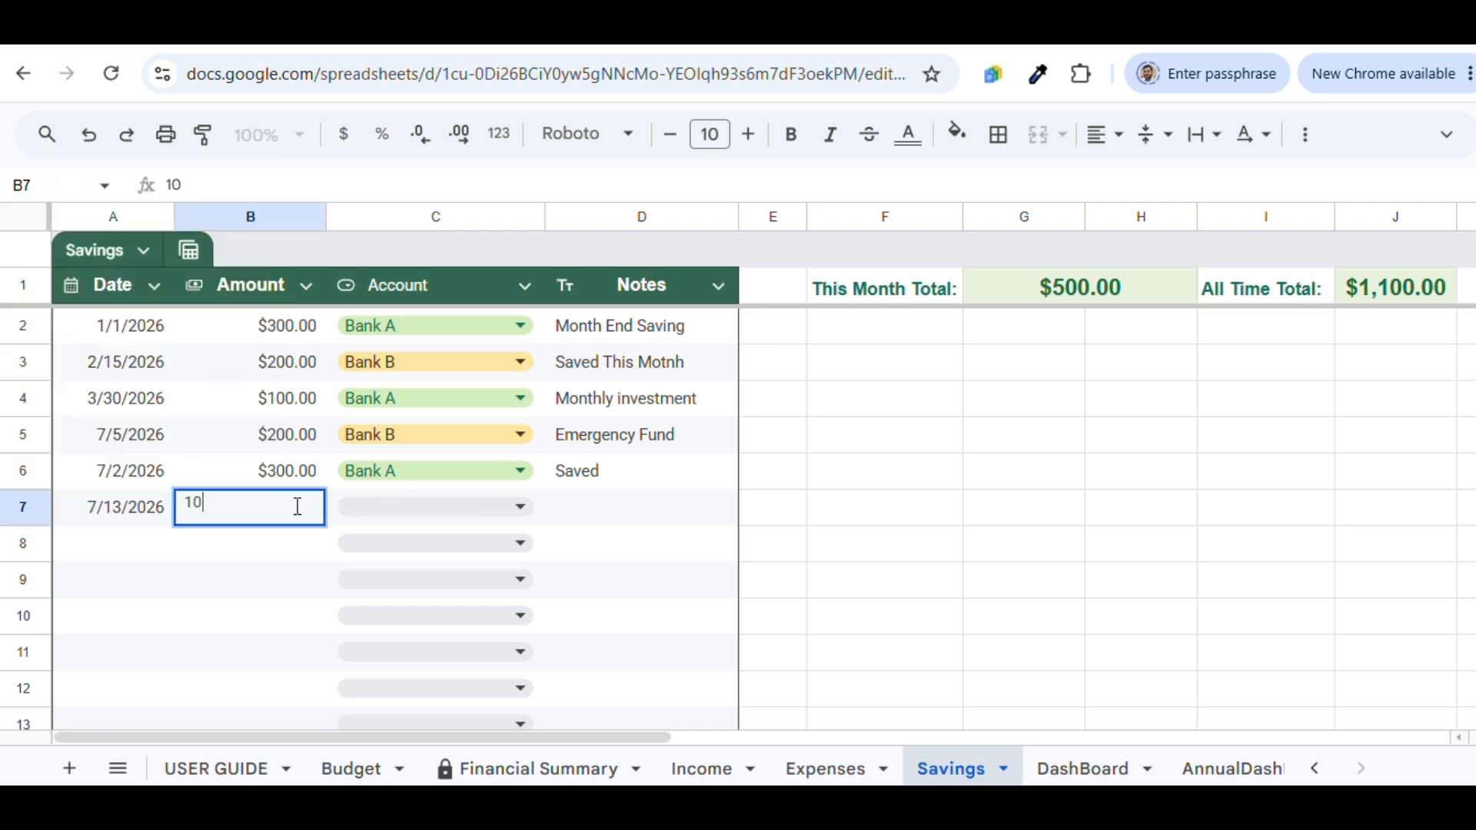
{"action": "left_click", "coordinate": [424, 508]}
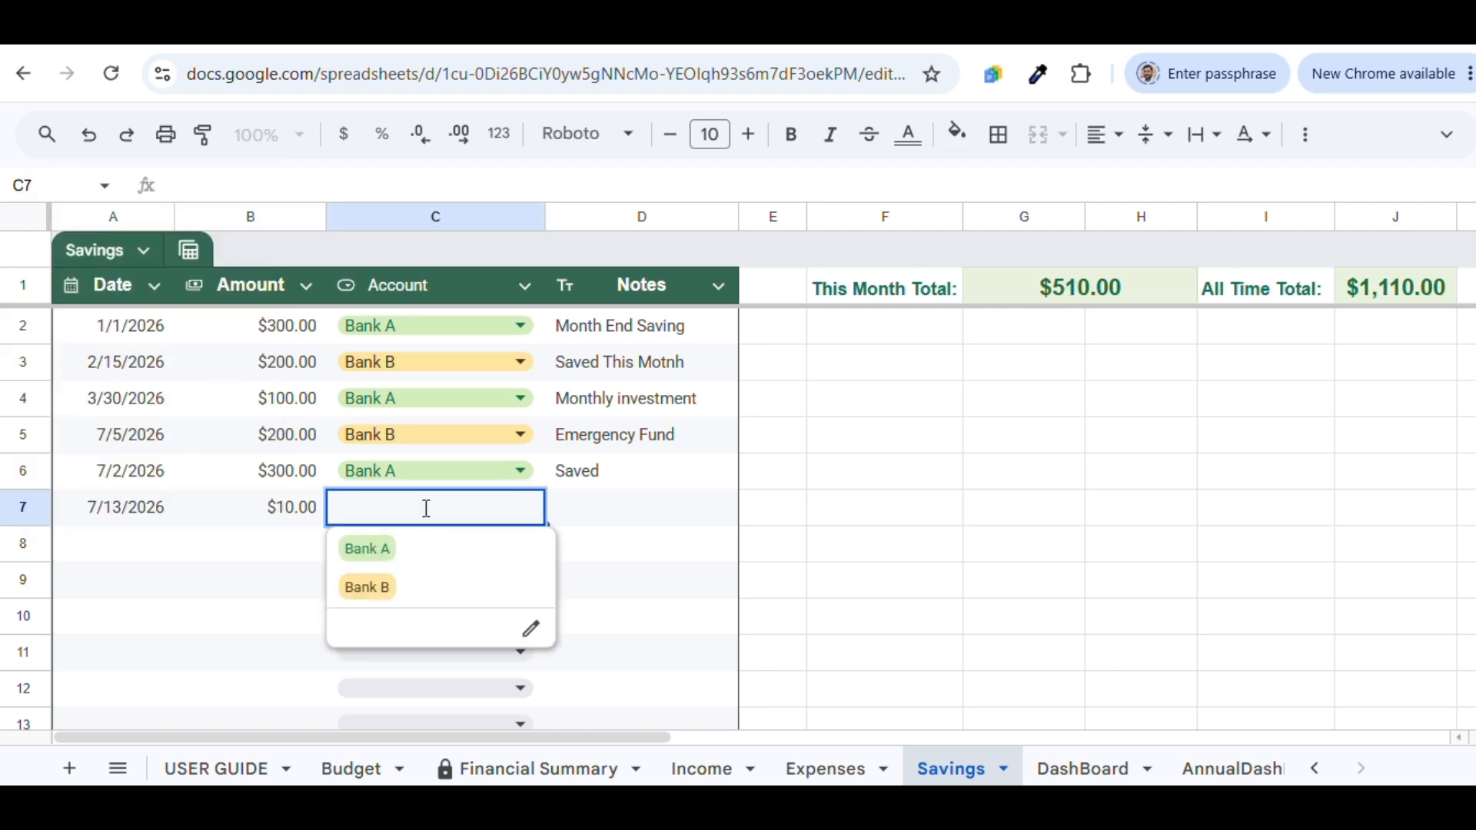
{"action": "left_click", "coordinate": [437, 550]}
{"action": "left_click", "coordinate": [604, 511]}
{"action": "double_click", "coordinate": [607, 508]}
{"action": "type", "text": "Saved"}
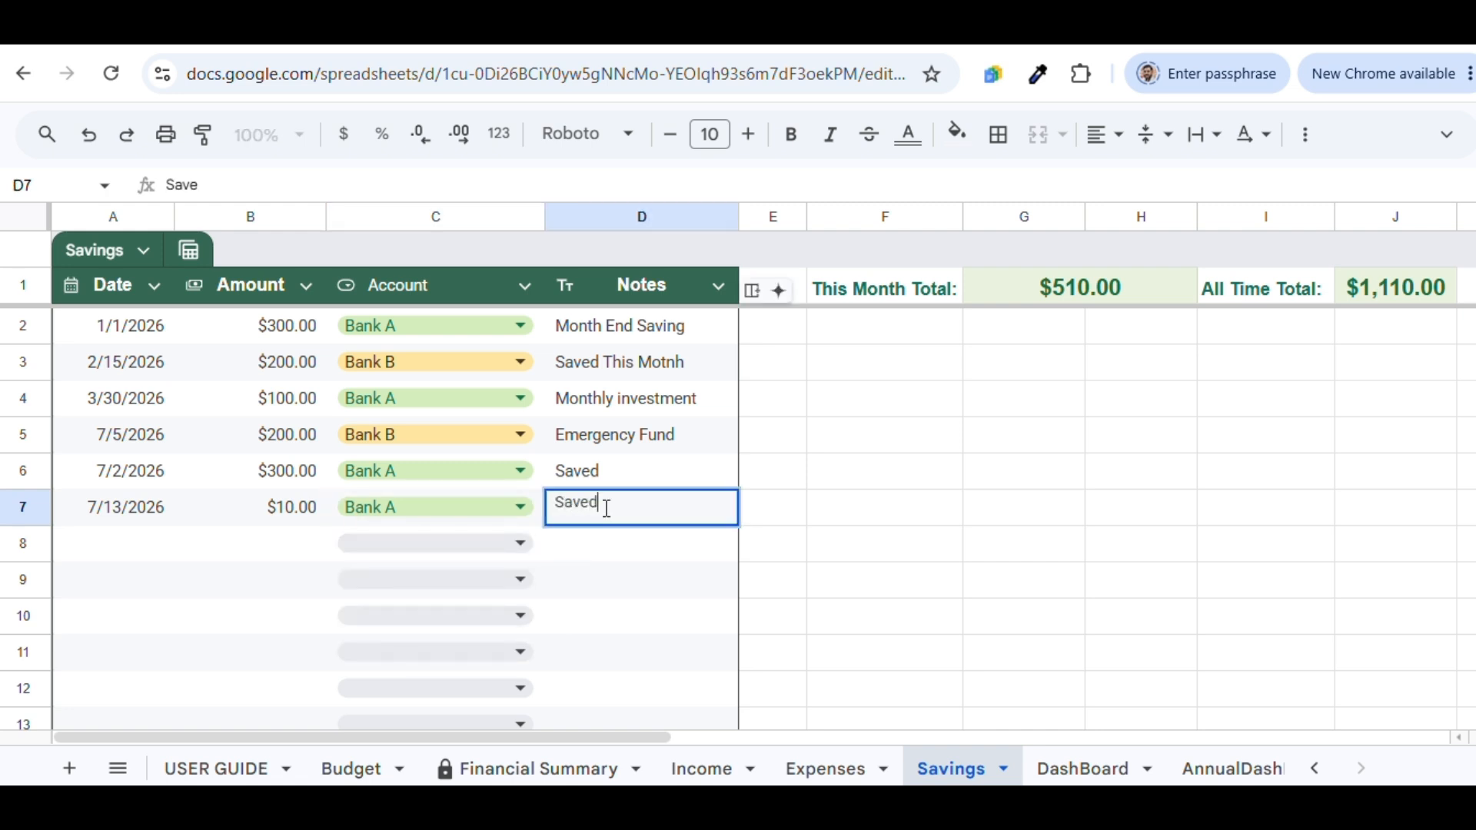
{"action": "key", "text": "Return"}
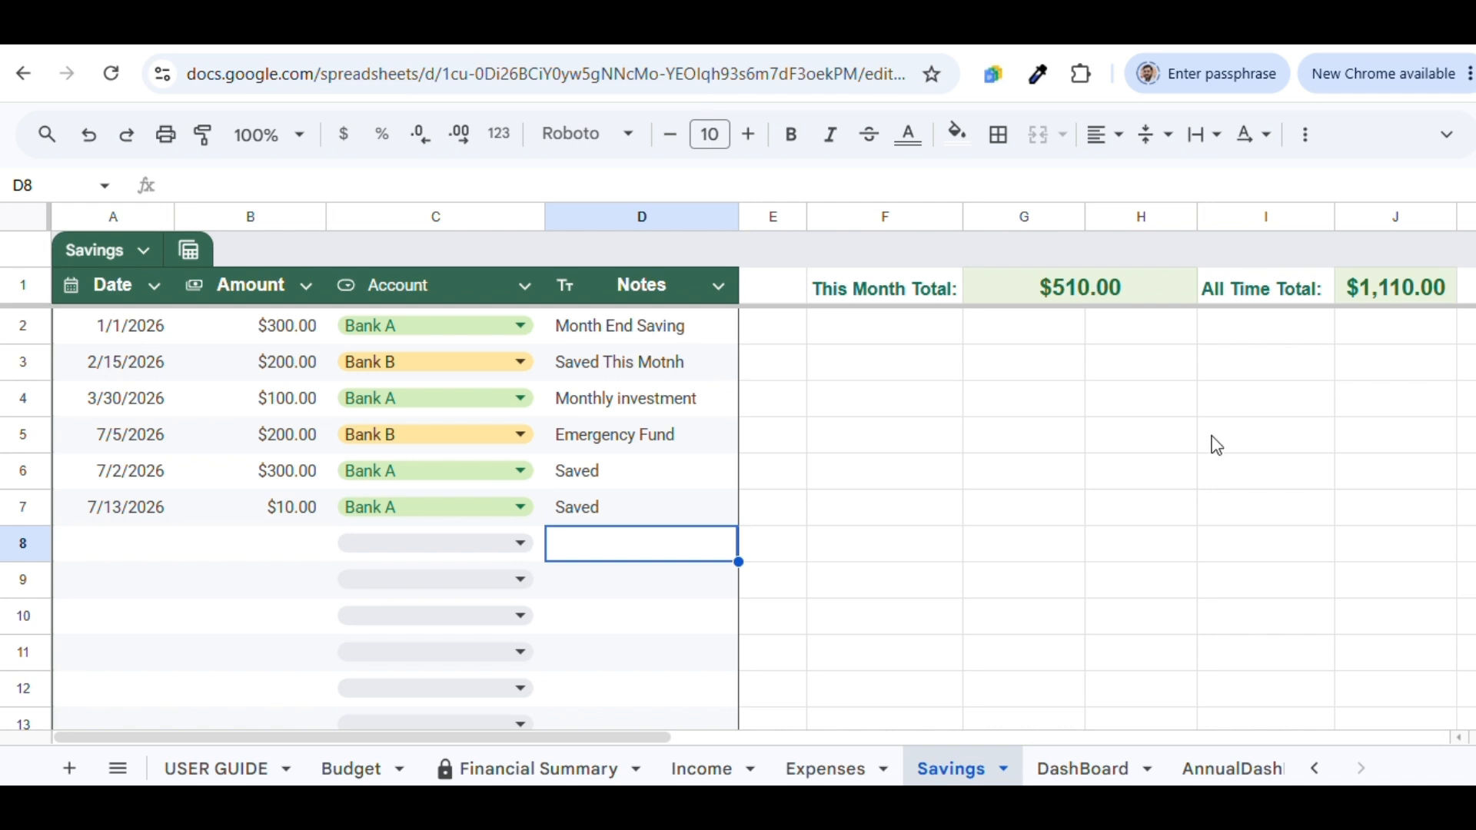
{"action": "left_click", "coordinate": [1119, 777]}
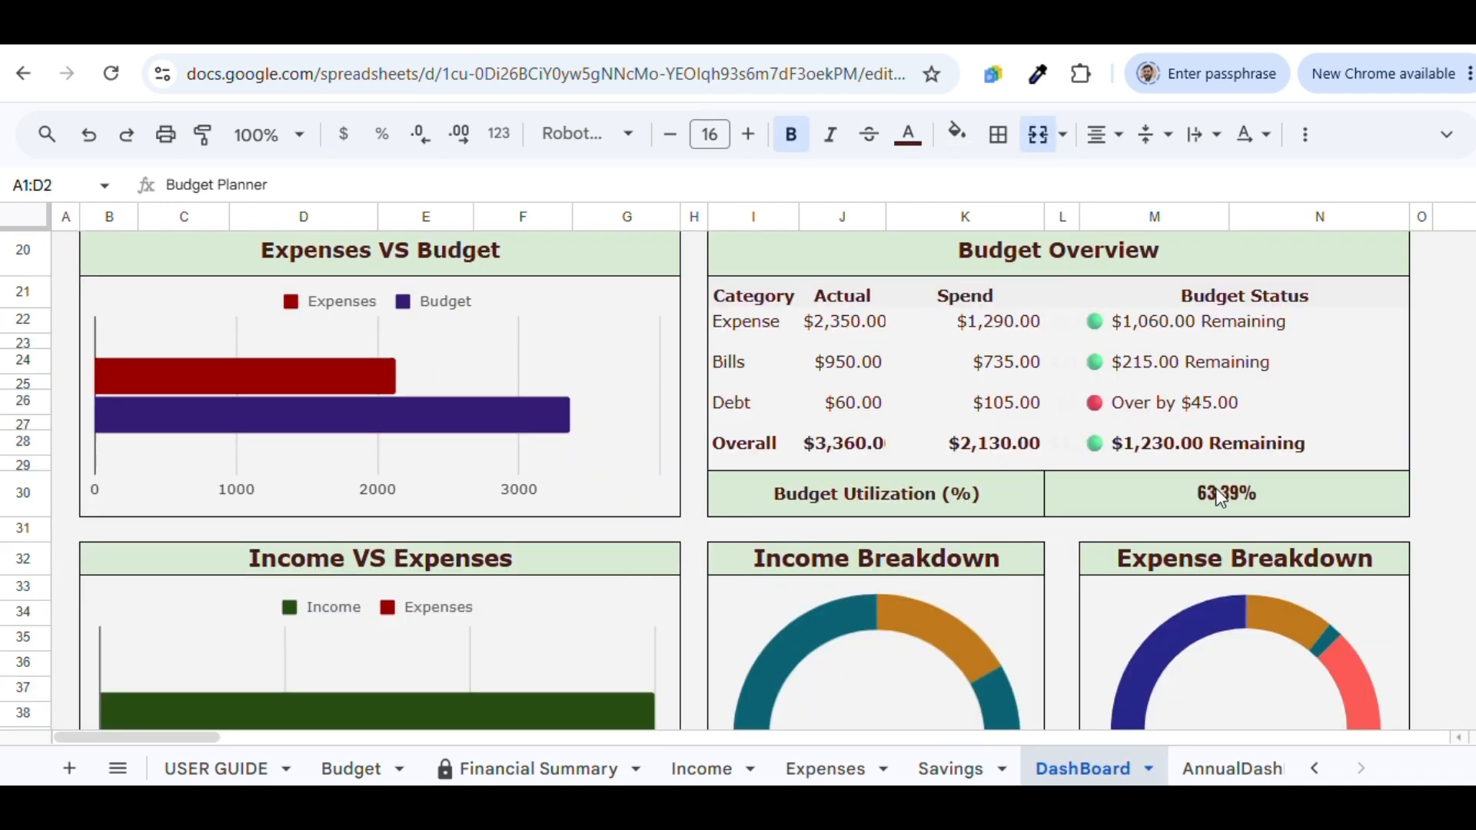
Switch the DashBoard month to January, then February, back to March, and scroll through the charts
{"action": "scroll", "coordinate": [738, 477], "scroll_direction": "up", "scroll_amount": 6}
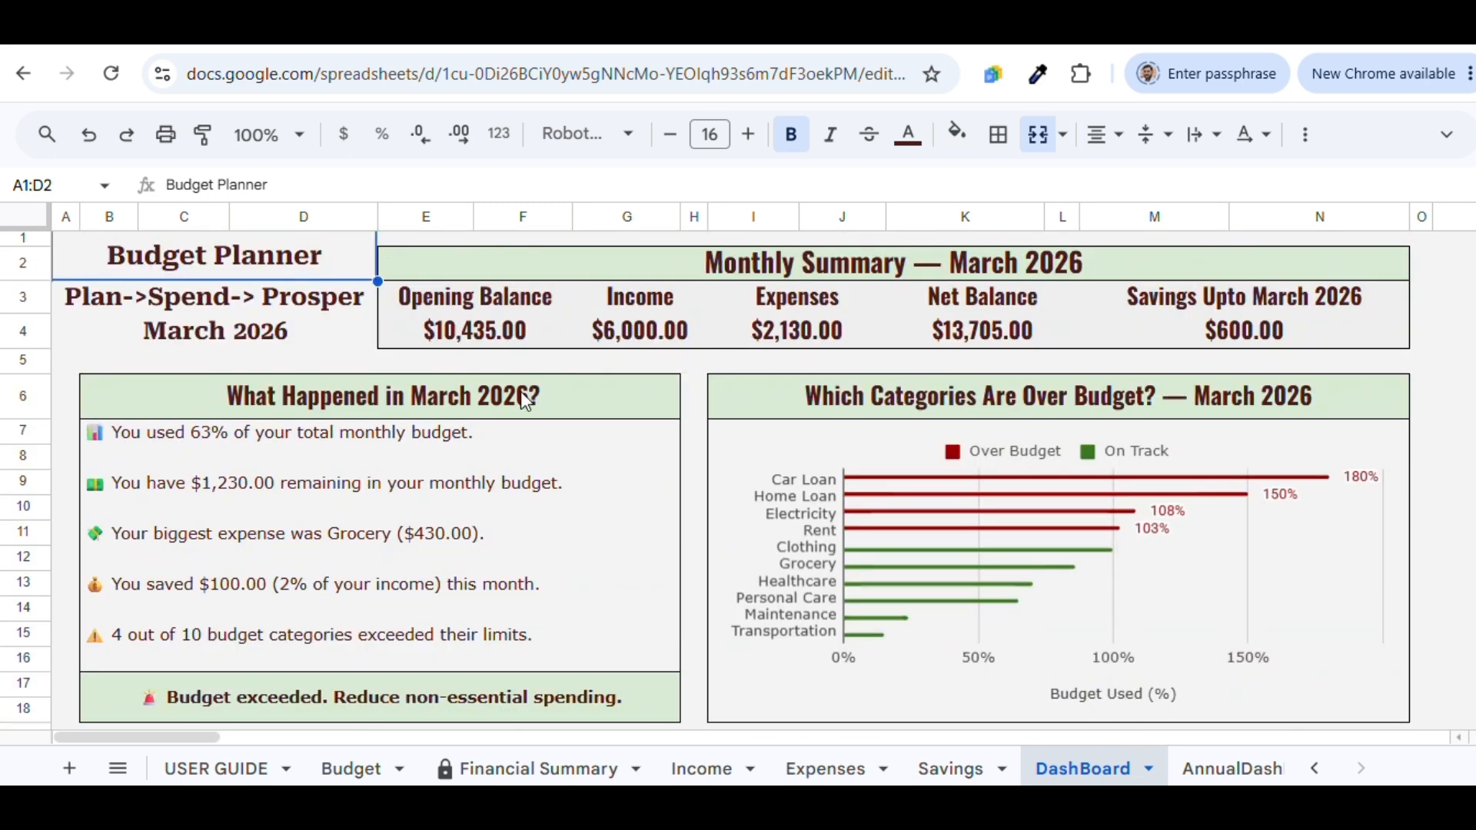
{"action": "double_click", "coordinate": [217, 332]}
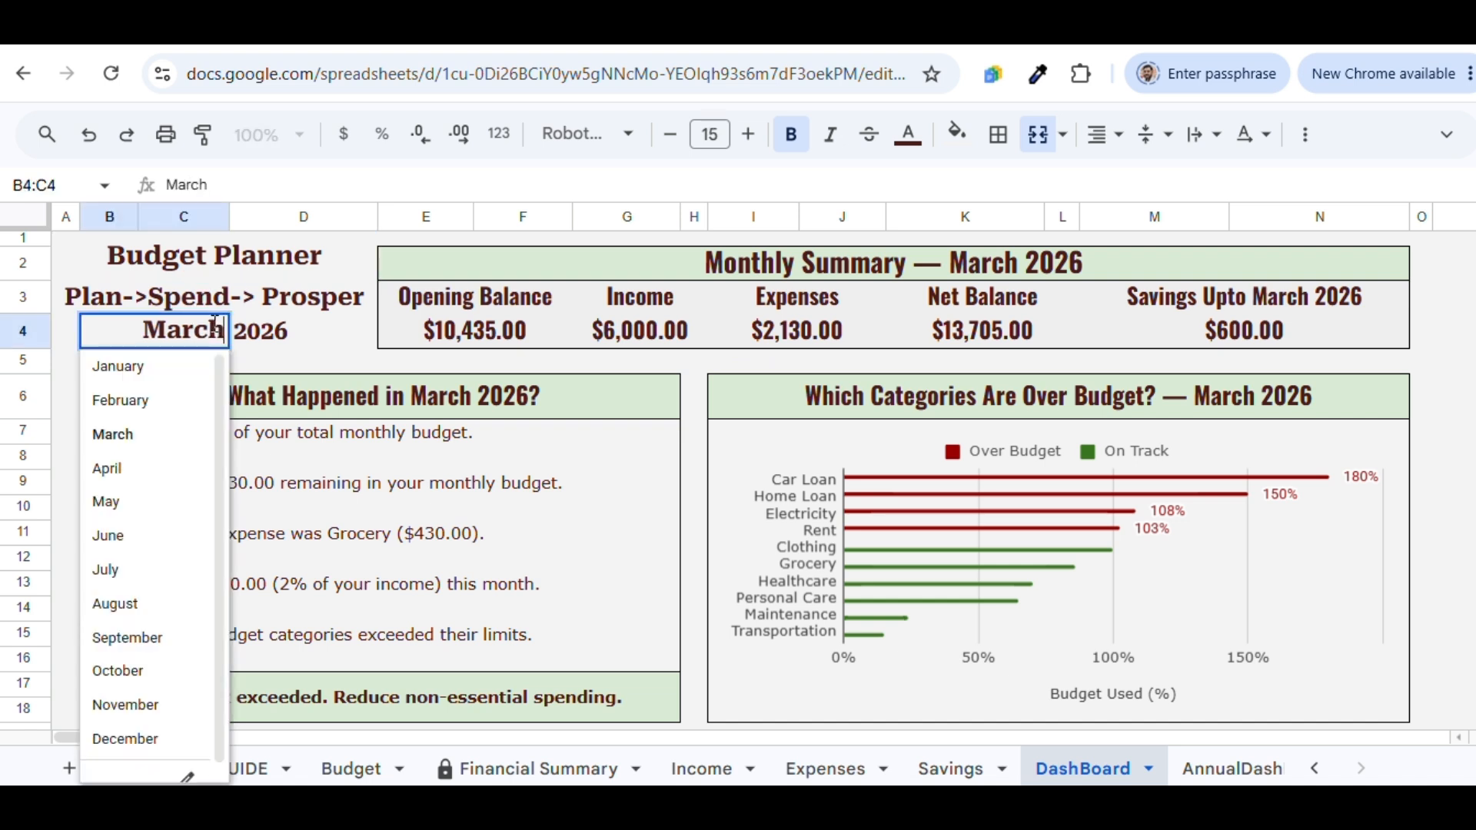
{"action": "left_click", "coordinate": [197, 364]}
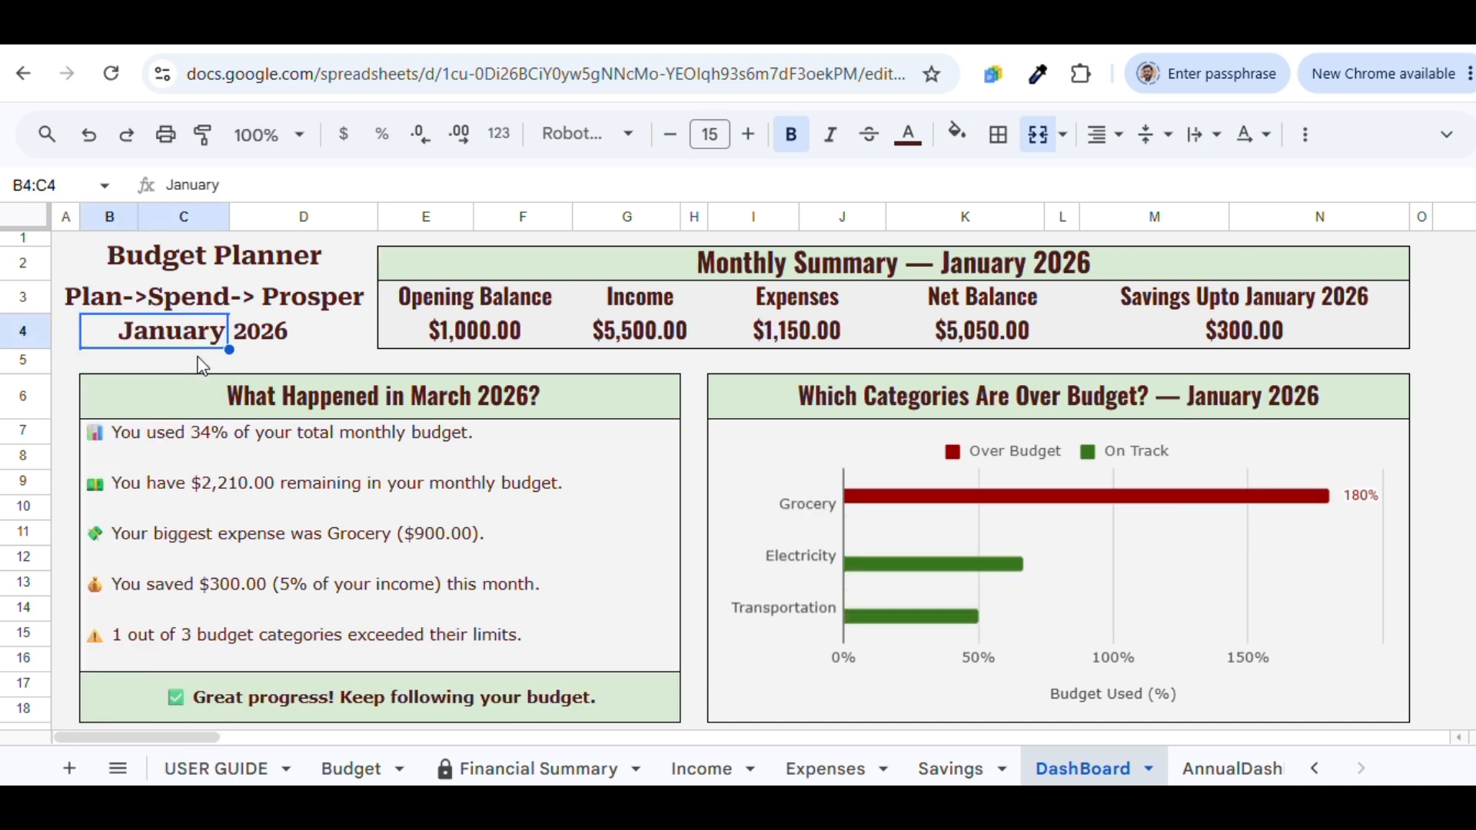
{"action": "double_click", "coordinate": [197, 329]}
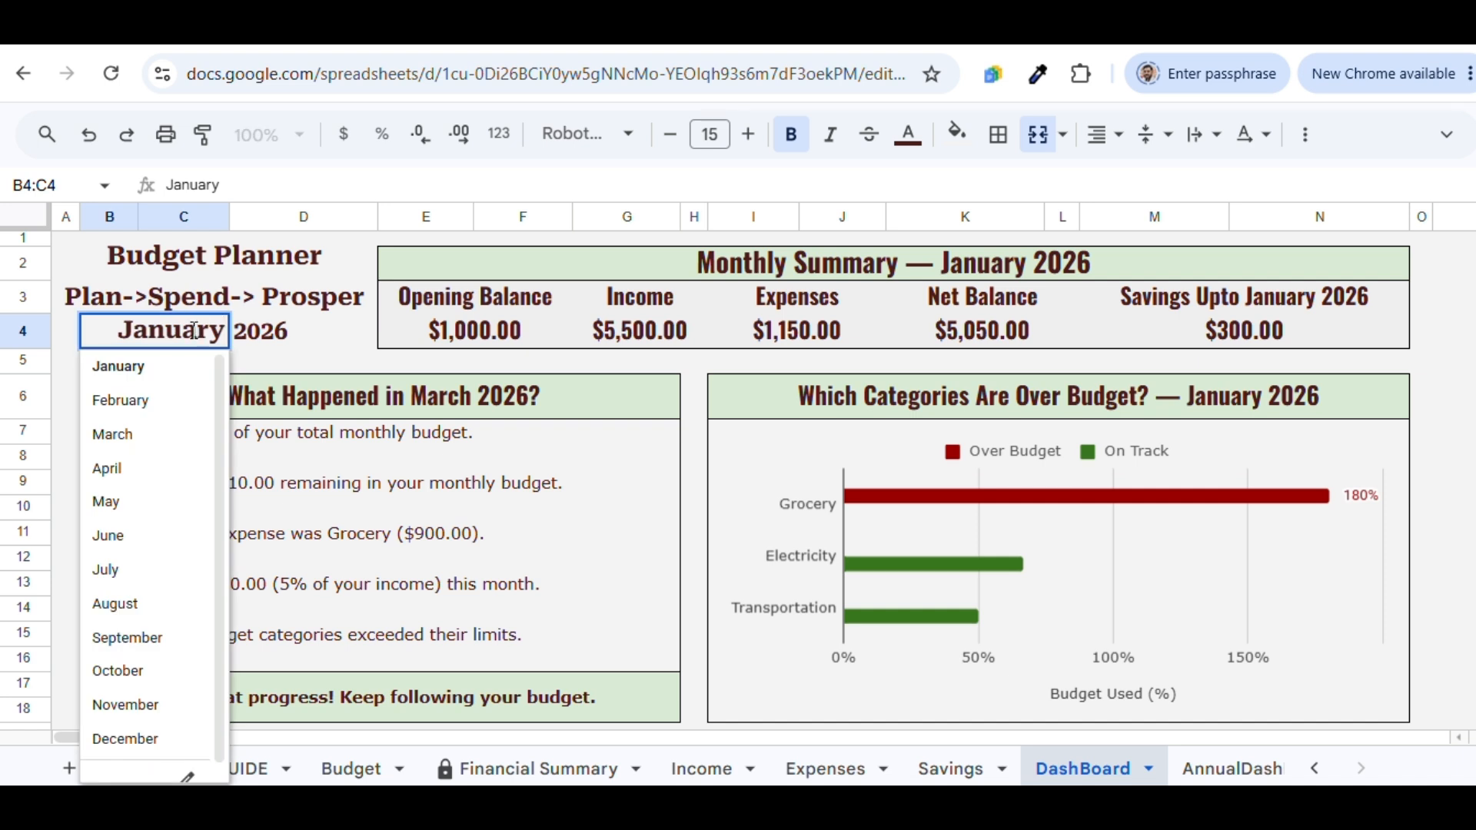
{"action": "left_click", "coordinate": [152, 401]}
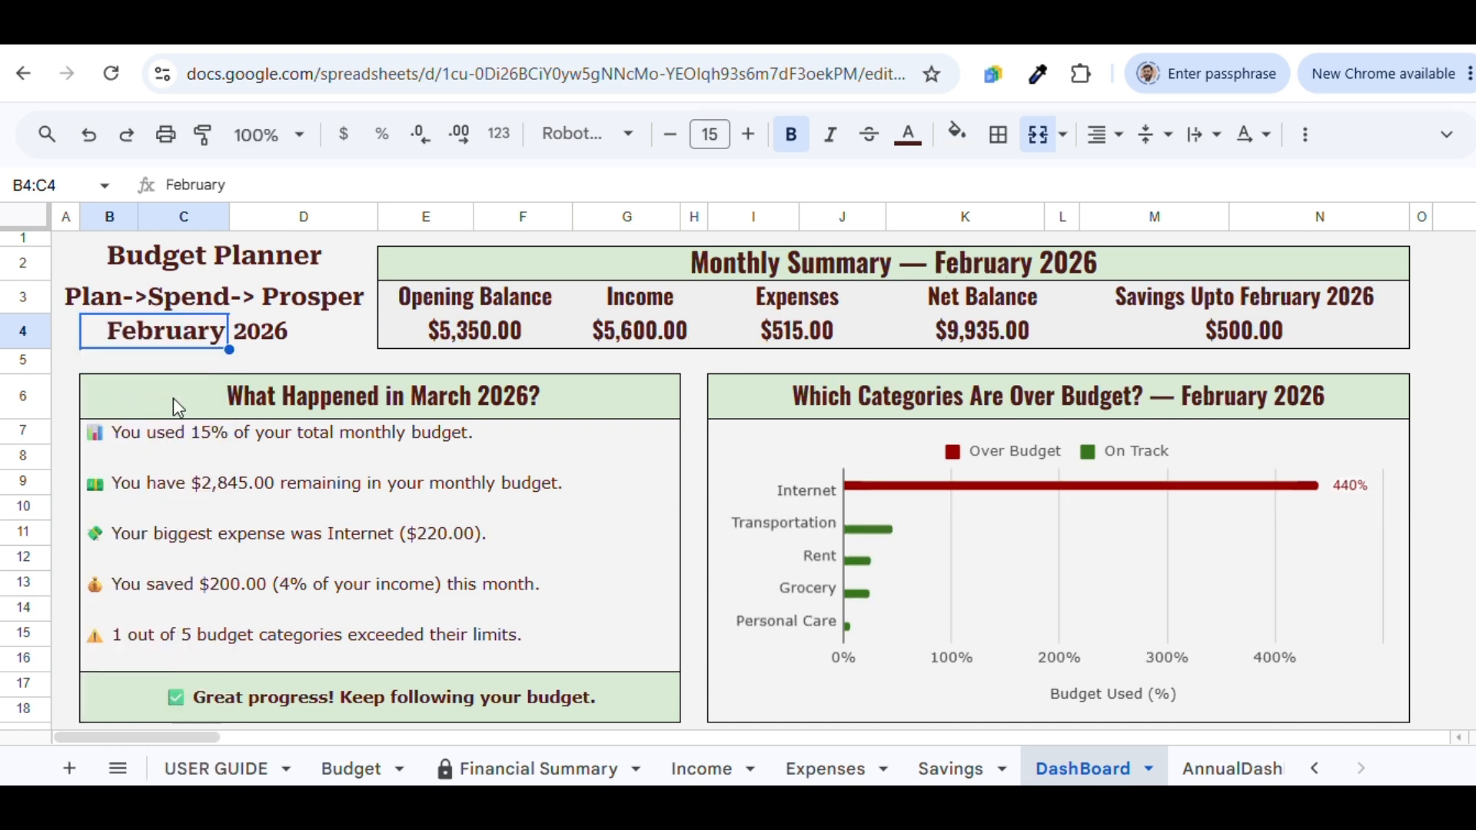
{"action": "left_click", "coordinate": [197, 339]}
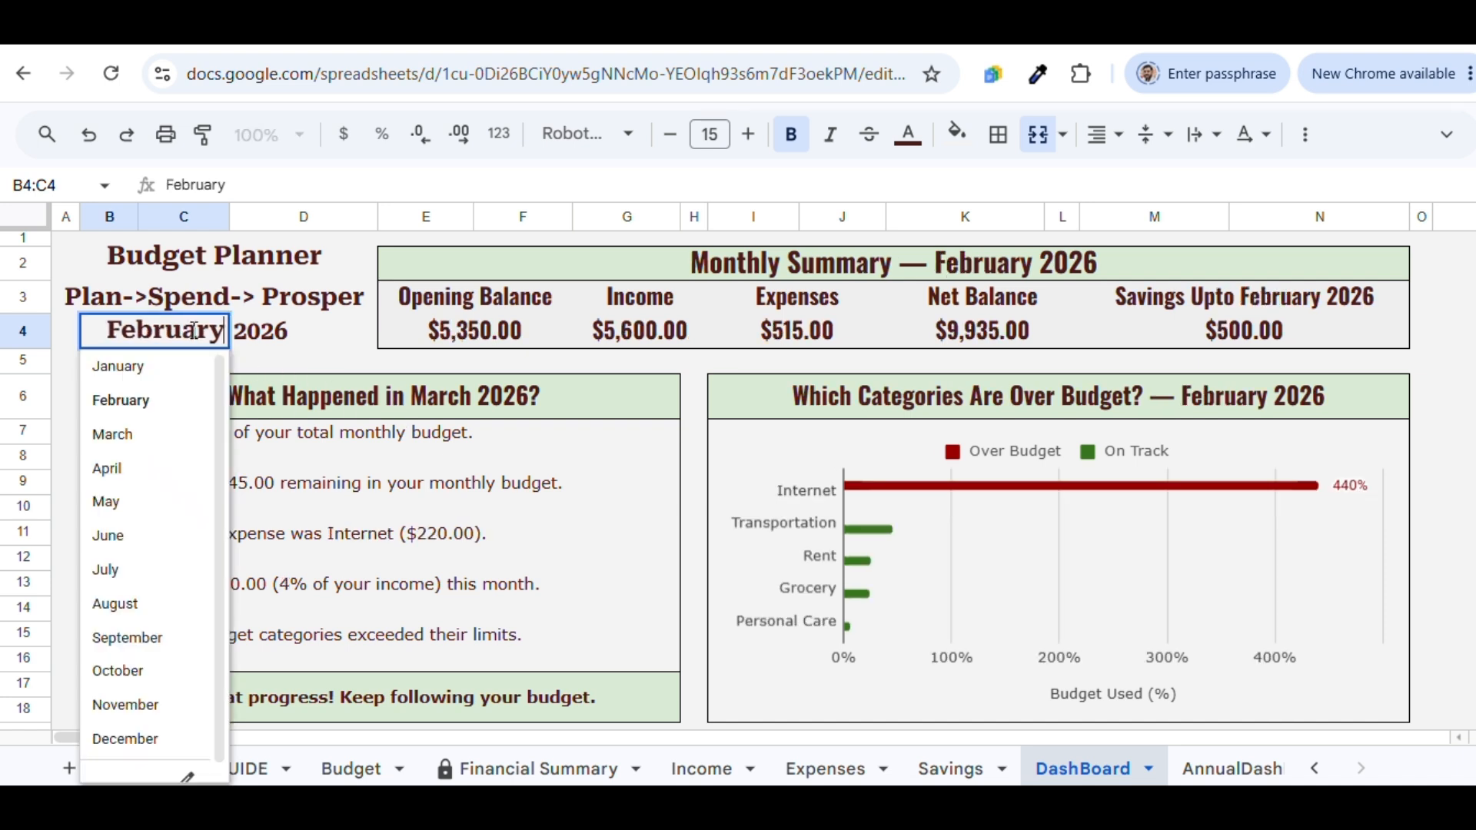
{"action": "left_click", "coordinate": [159, 451]}
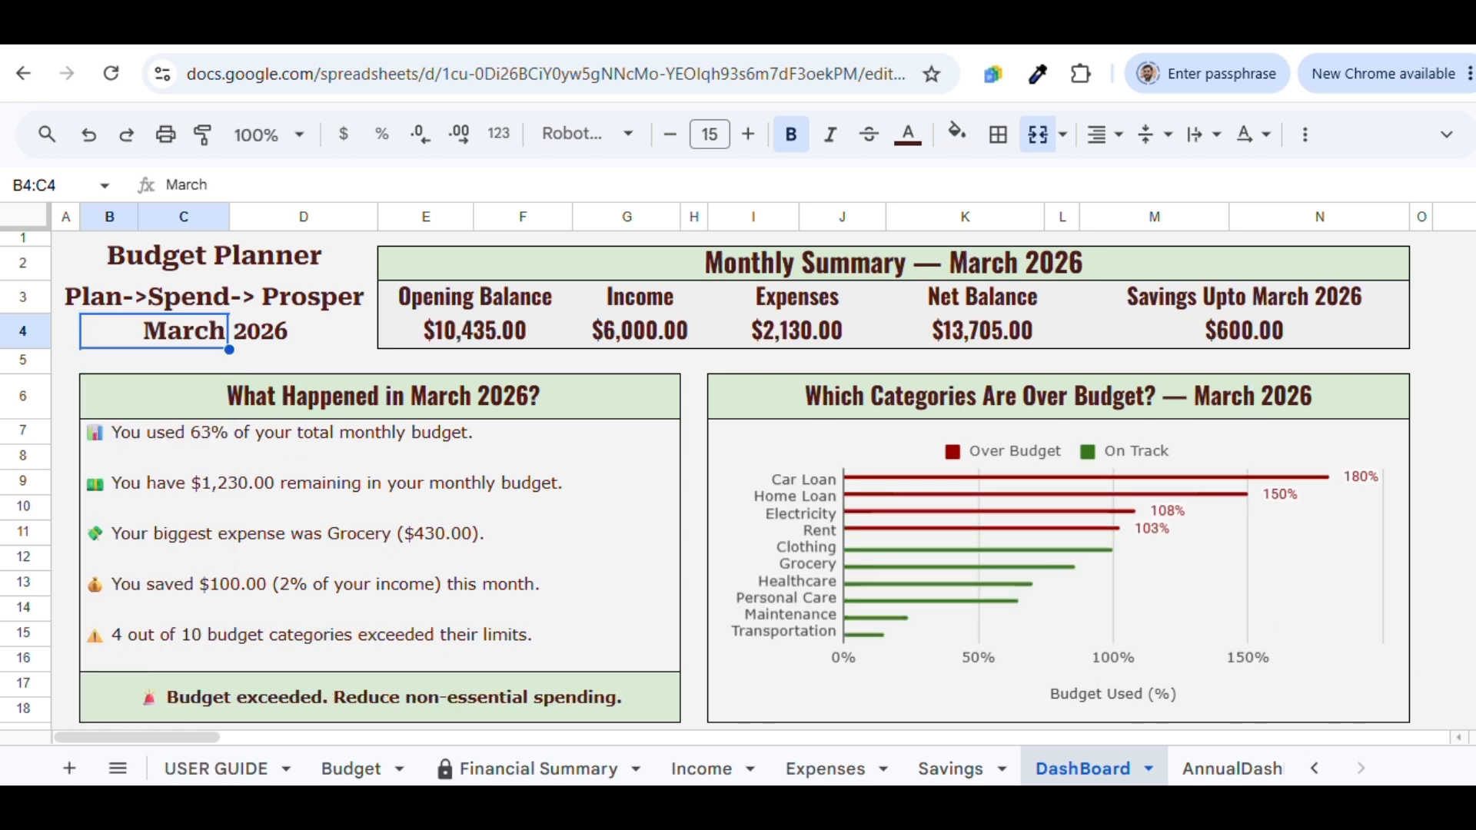
{"action": "scroll", "coordinate": [738, 476], "scroll_direction": "down", "scroll_amount": 1}
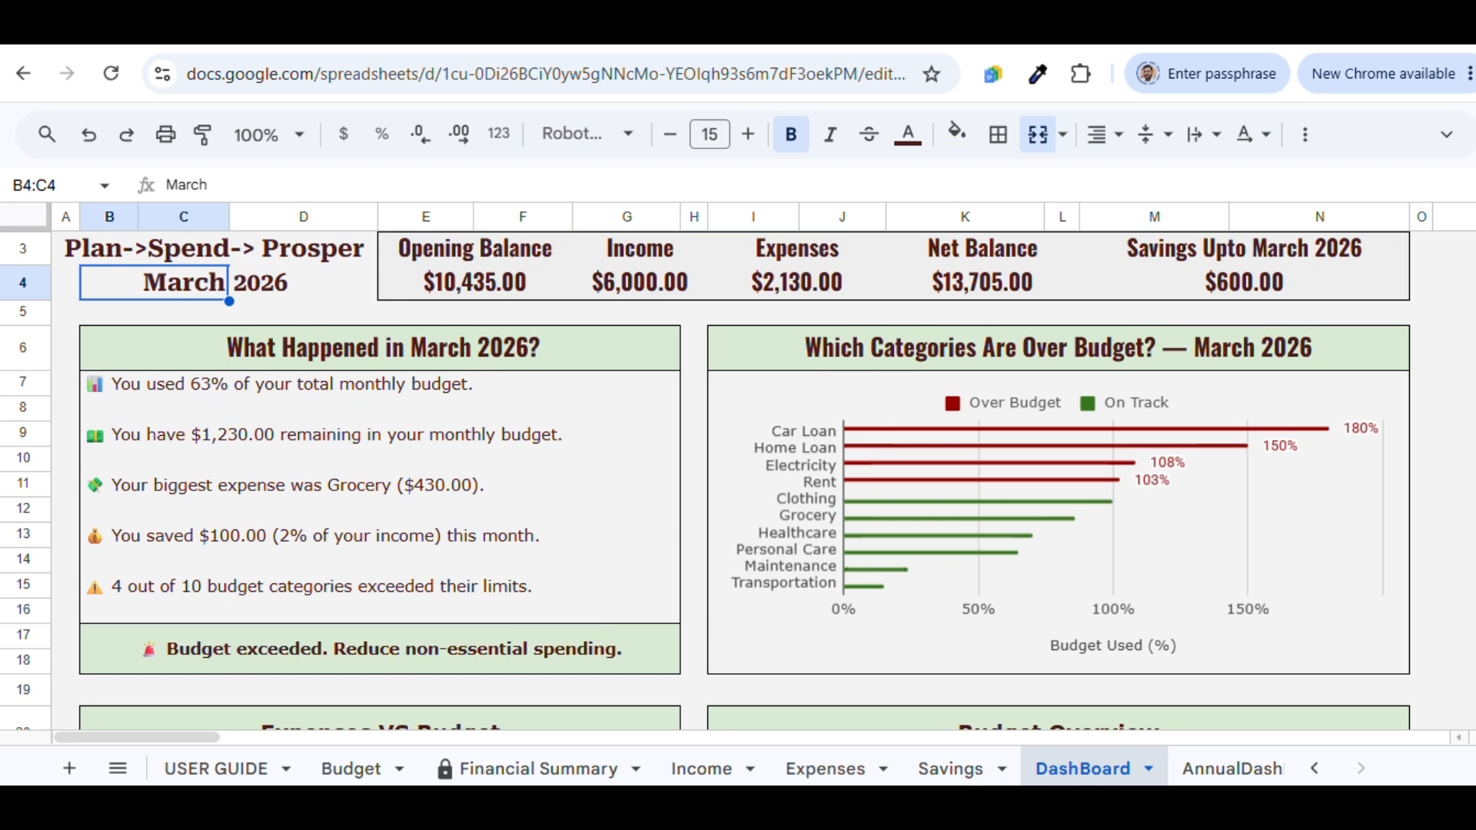
{"action": "scroll", "coordinate": [738, 477], "scroll_direction": "down", "scroll_amount": 3}
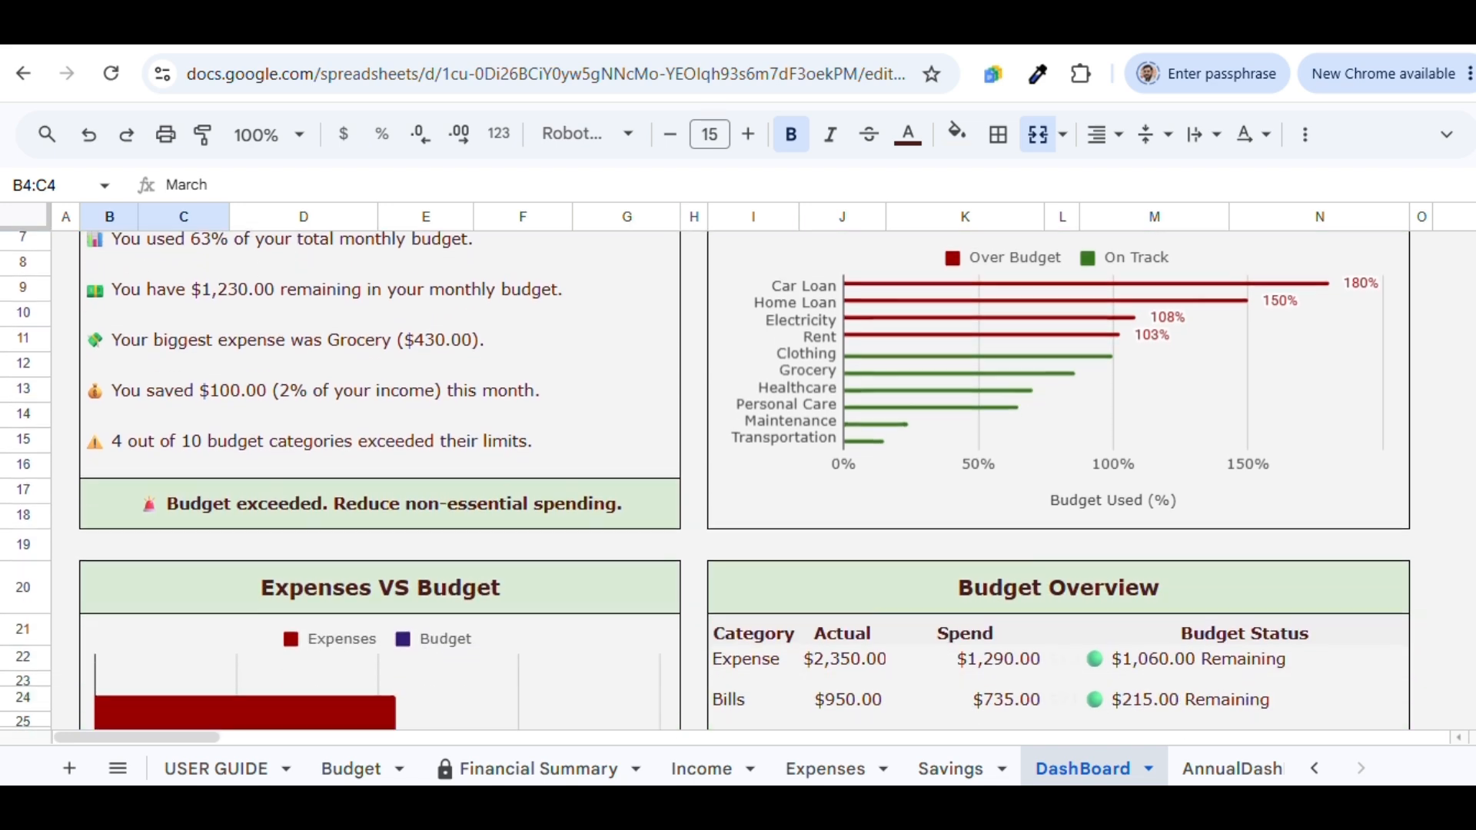
{"action": "scroll", "coordinate": [705, 481], "scroll_direction": "down", "scroll_amount": 8}
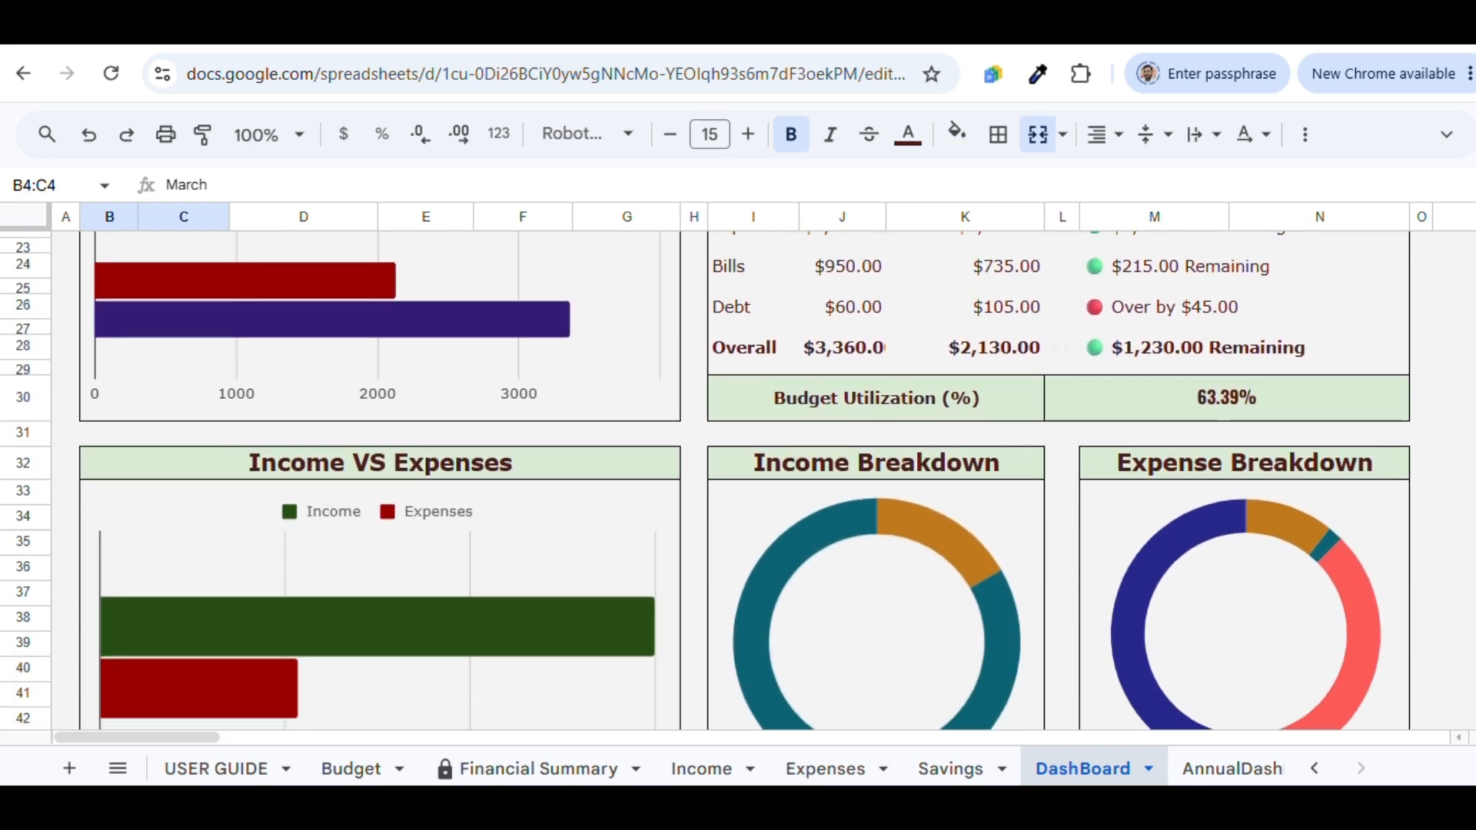
{"action": "scroll", "coordinate": [730, 481], "scroll_direction": "down", "scroll_amount": 1}
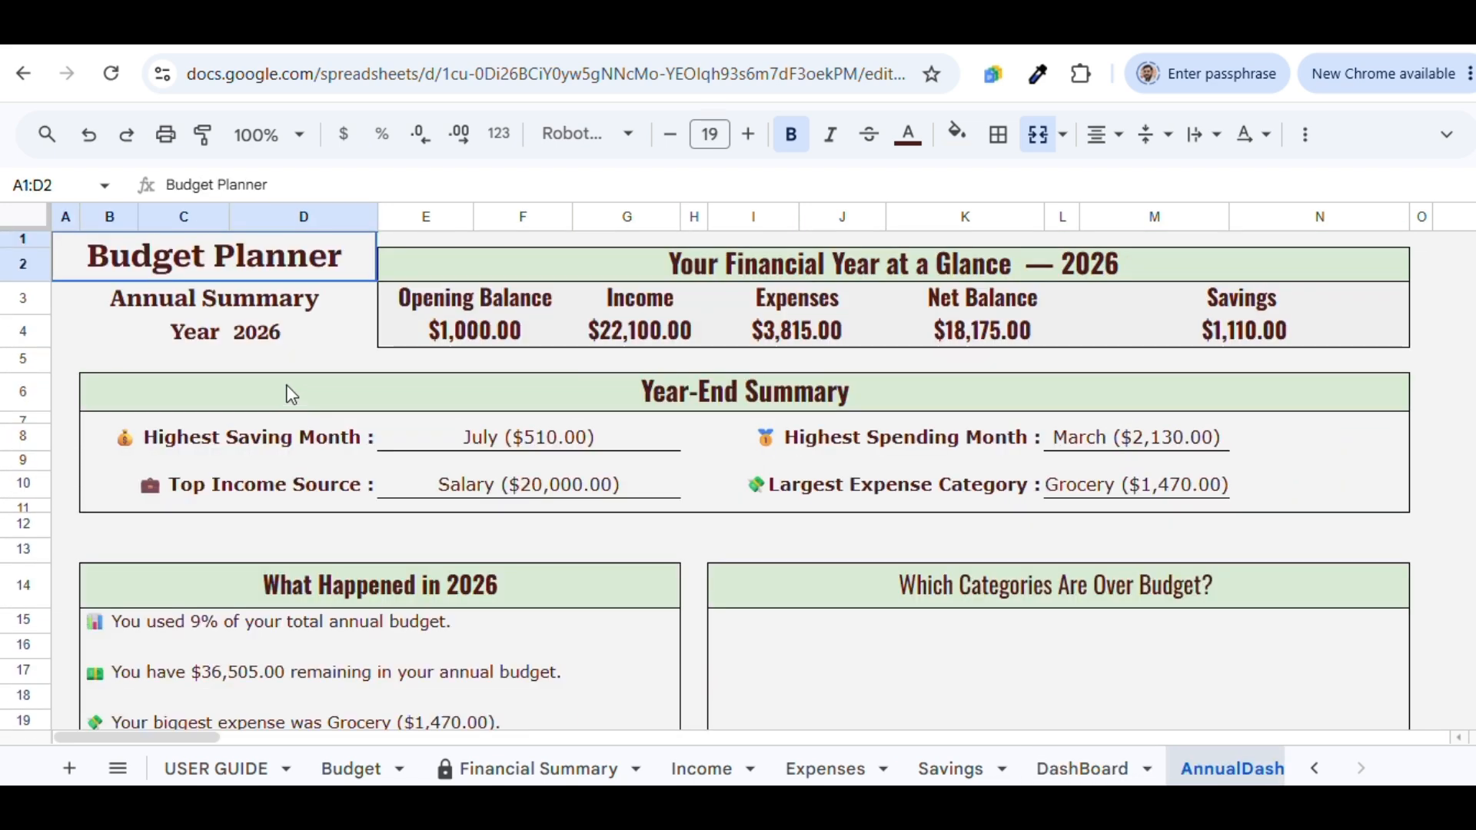
Change the AnnualDash year in D4 to 2025, then back to 2026
{"action": "double_click", "coordinate": [261, 339]}
{"action": "type", "text": "5"}
{"action": "key", "text": "Return"}
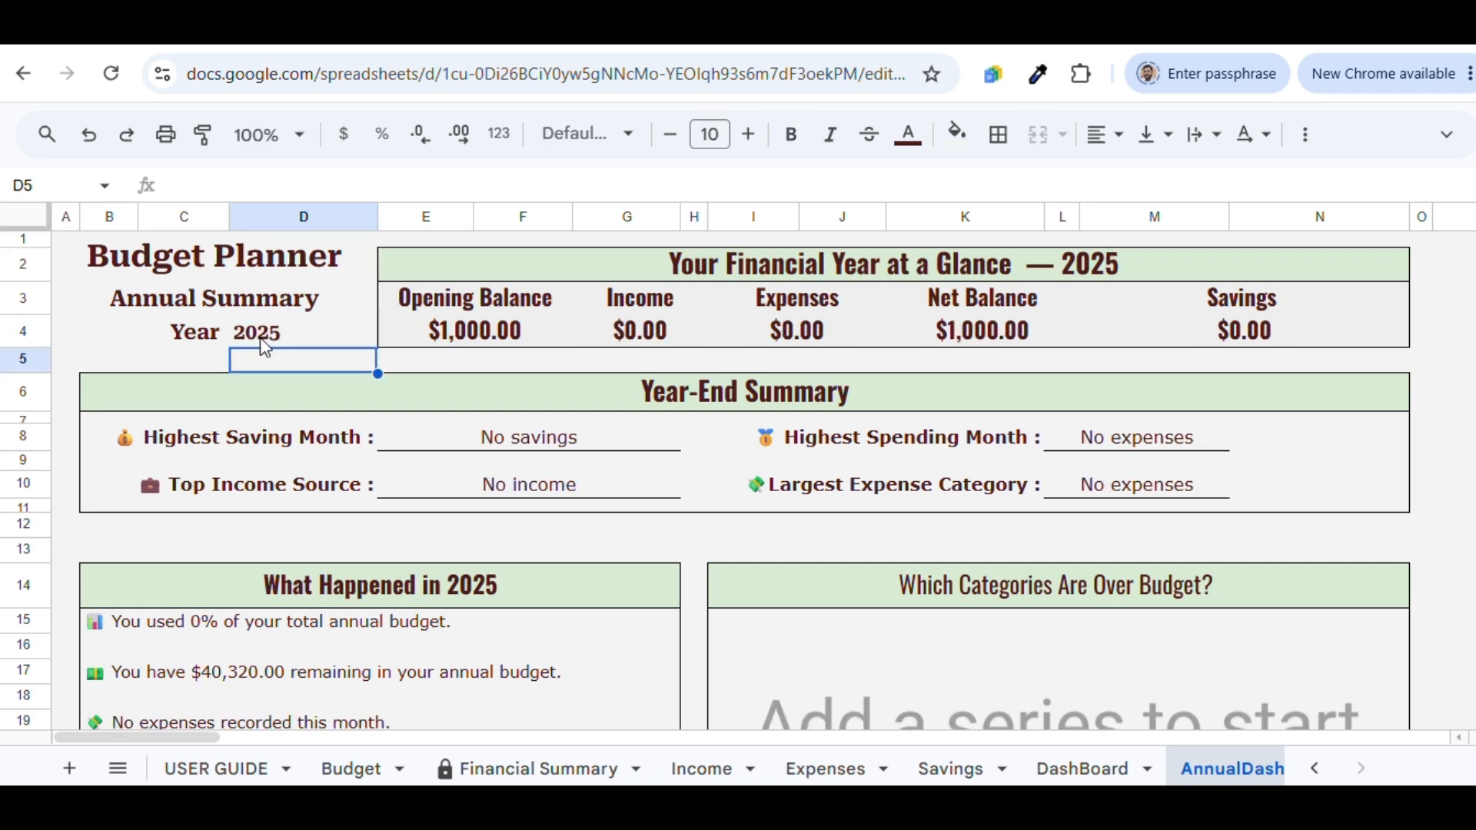
{"action": "double_click", "coordinate": [275, 330]}
{"action": "left_click", "coordinate": [277, 329]}
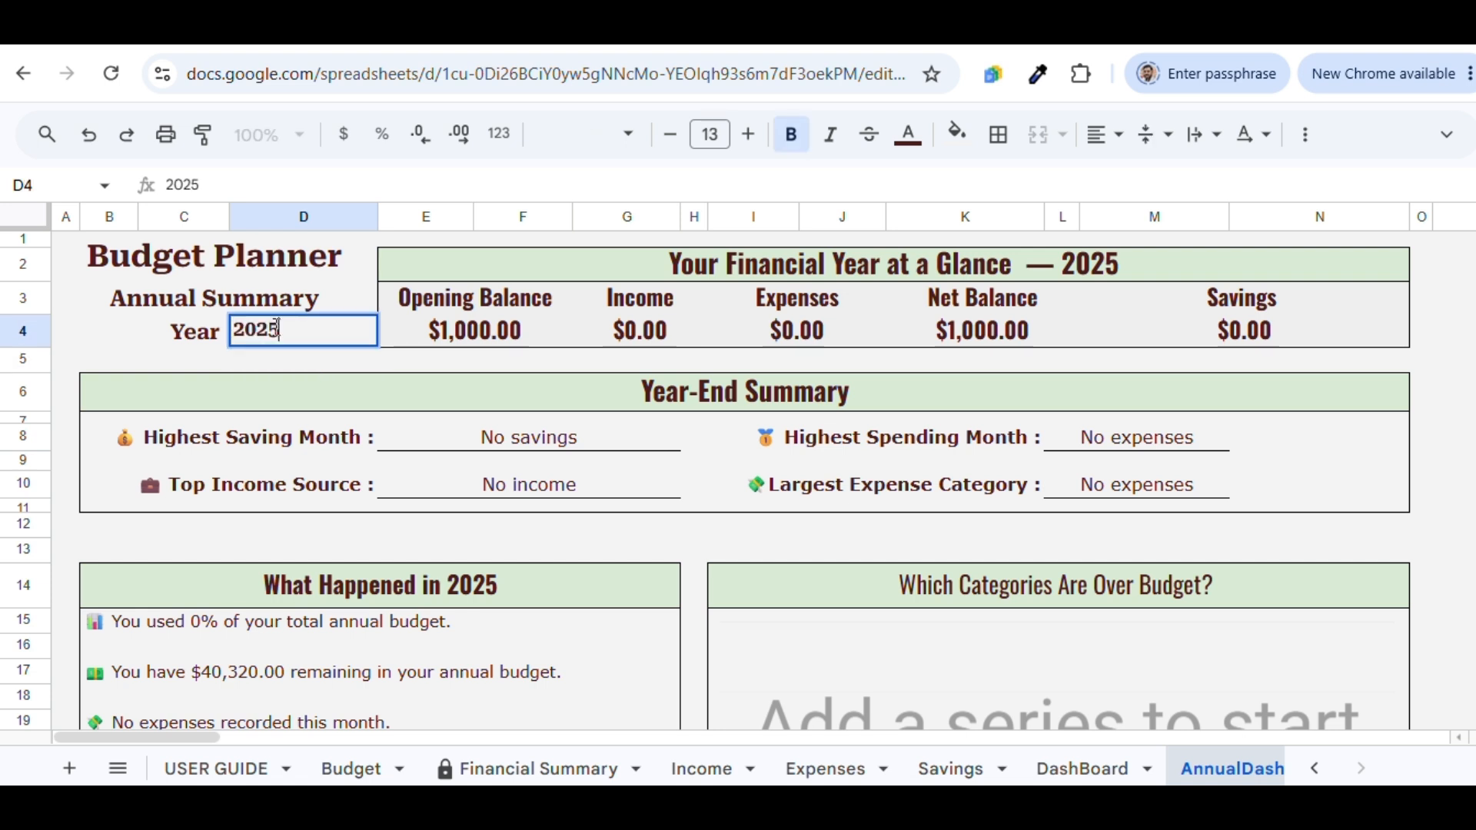
{"action": "key", "text": "BackSpace"}
{"action": "type", "text": "6"}
{"action": "key", "text": "Return"}
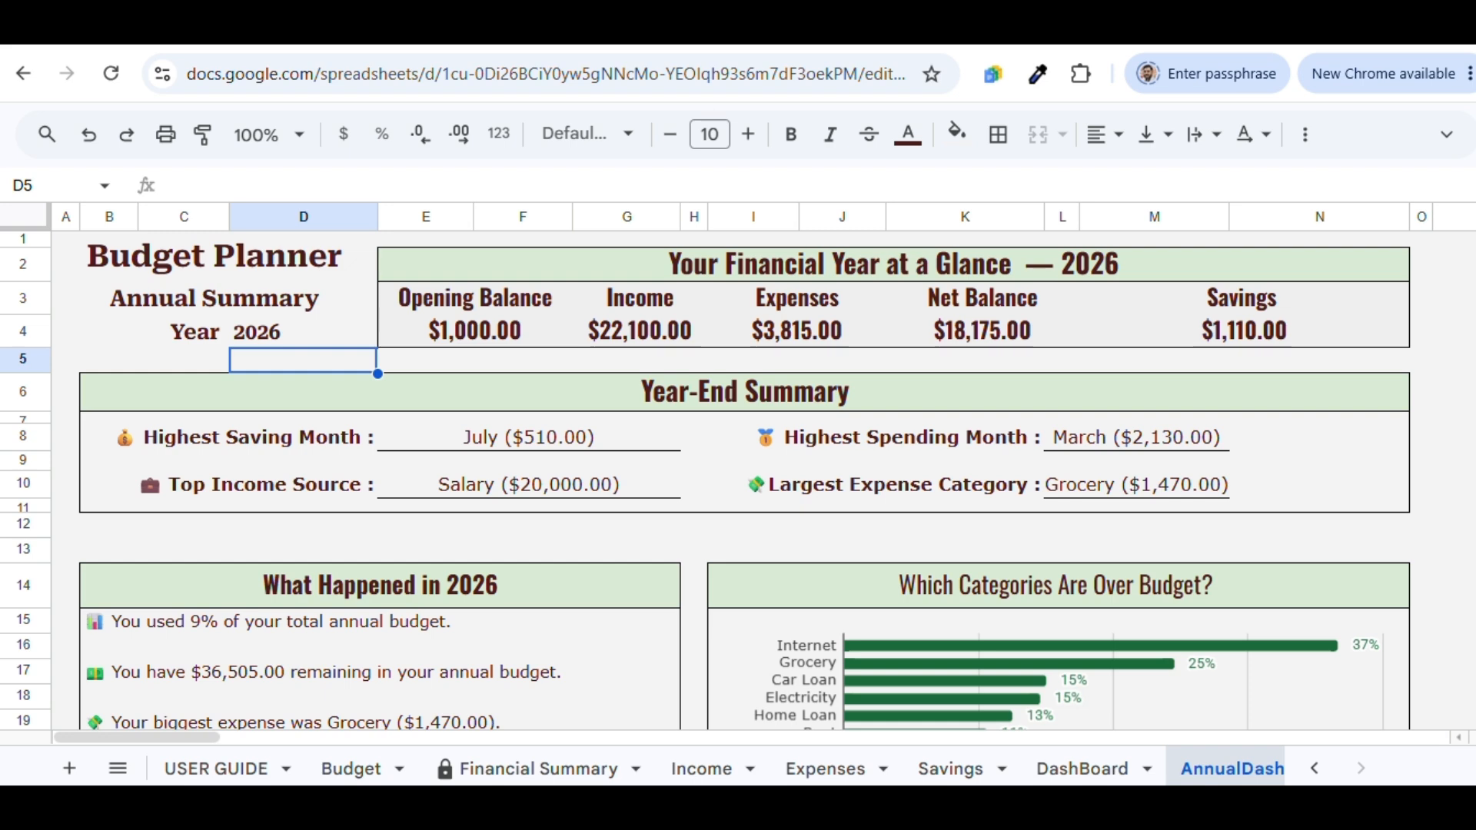
{"action": "scroll", "coordinate": [705, 481], "scroll_direction": "down", "scroll_amount": 1}
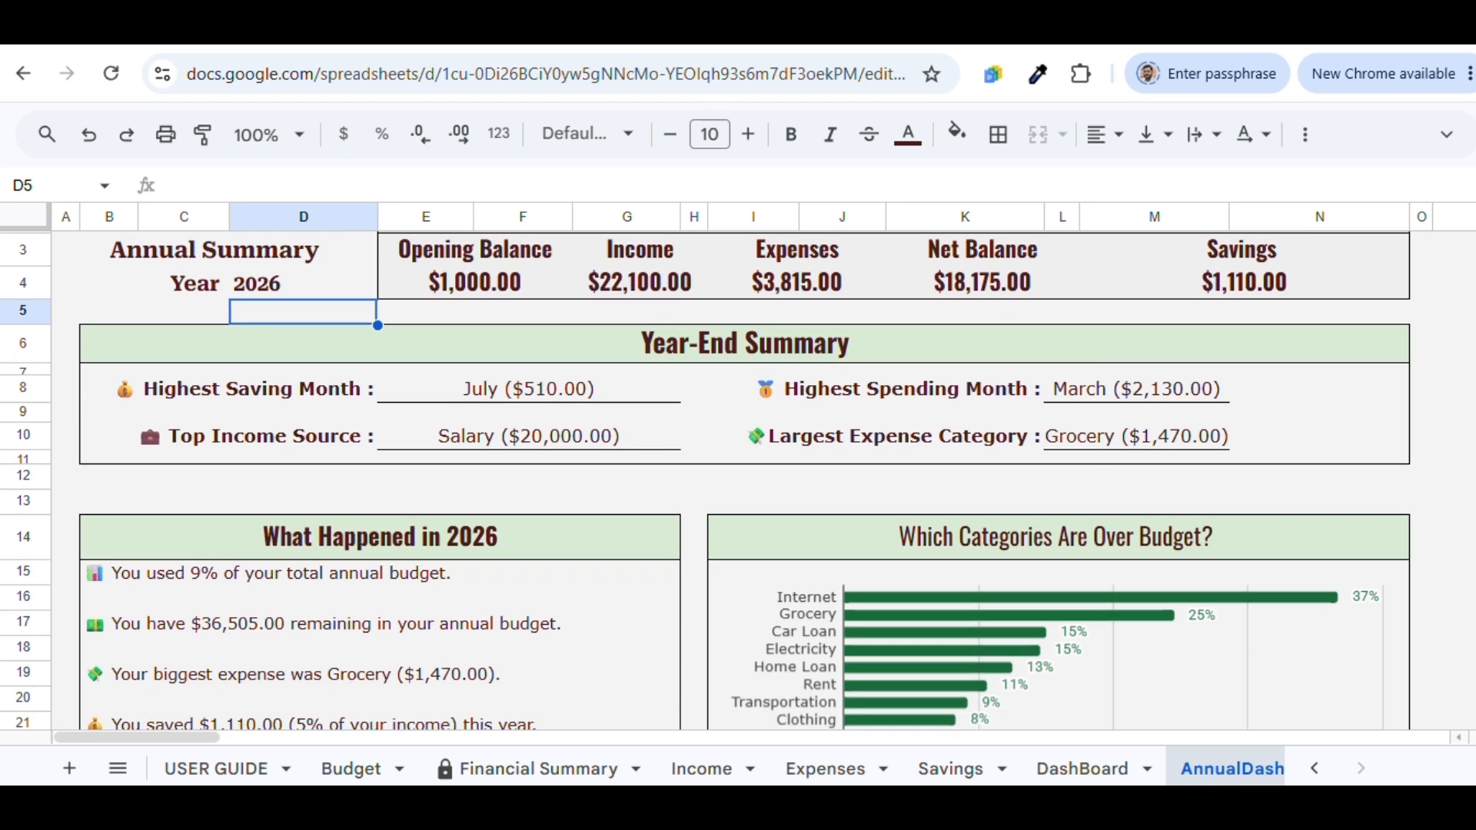
{"action": "scroll", "coordinate": [706, 480], "scroll_direction": "down", "scroll_amount": 3}
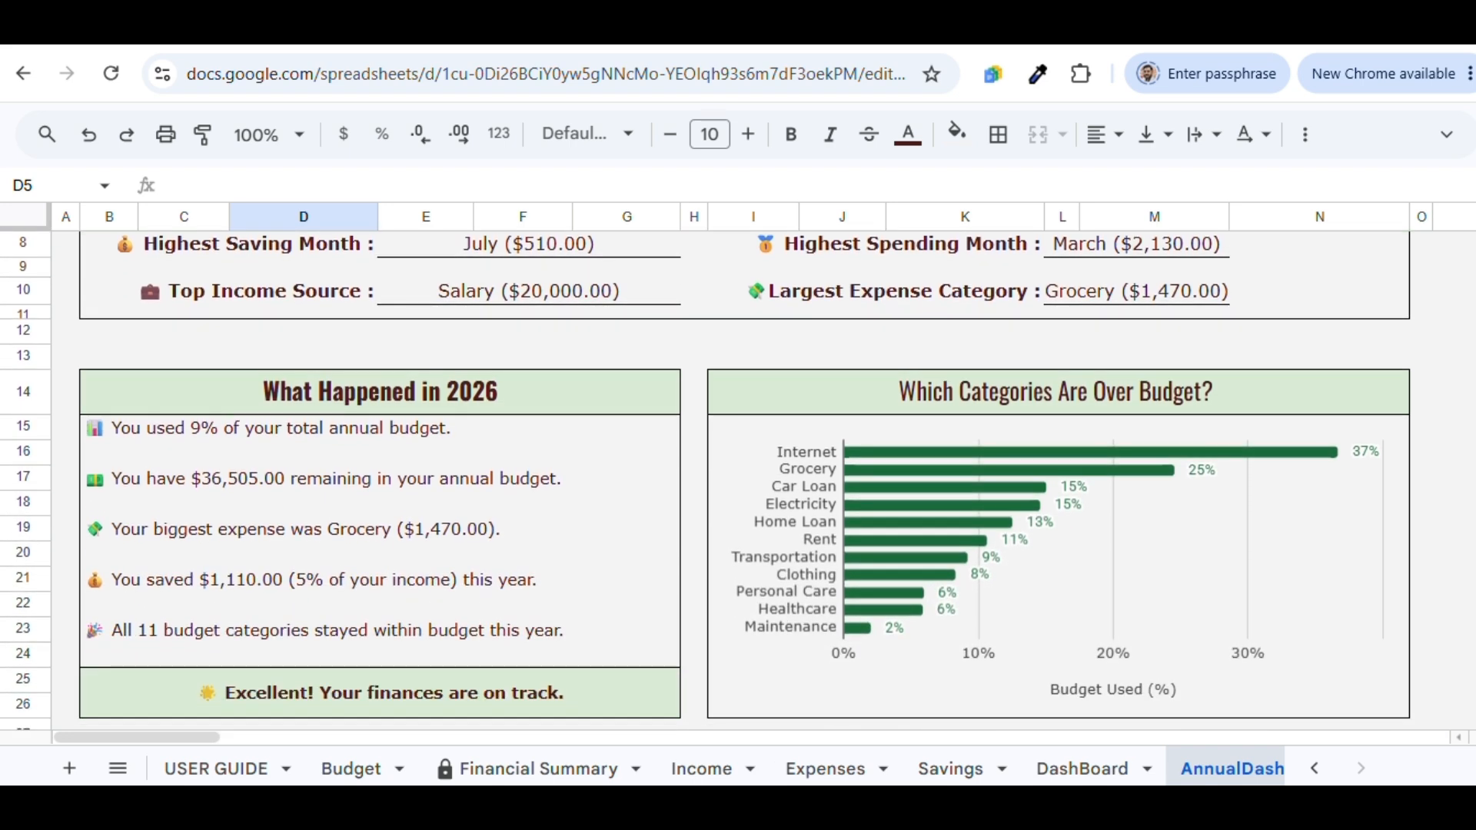
{"action": "scroll", "coordinate": [706, 481], "scroll_direction": "down", "scroll_amount": 5}
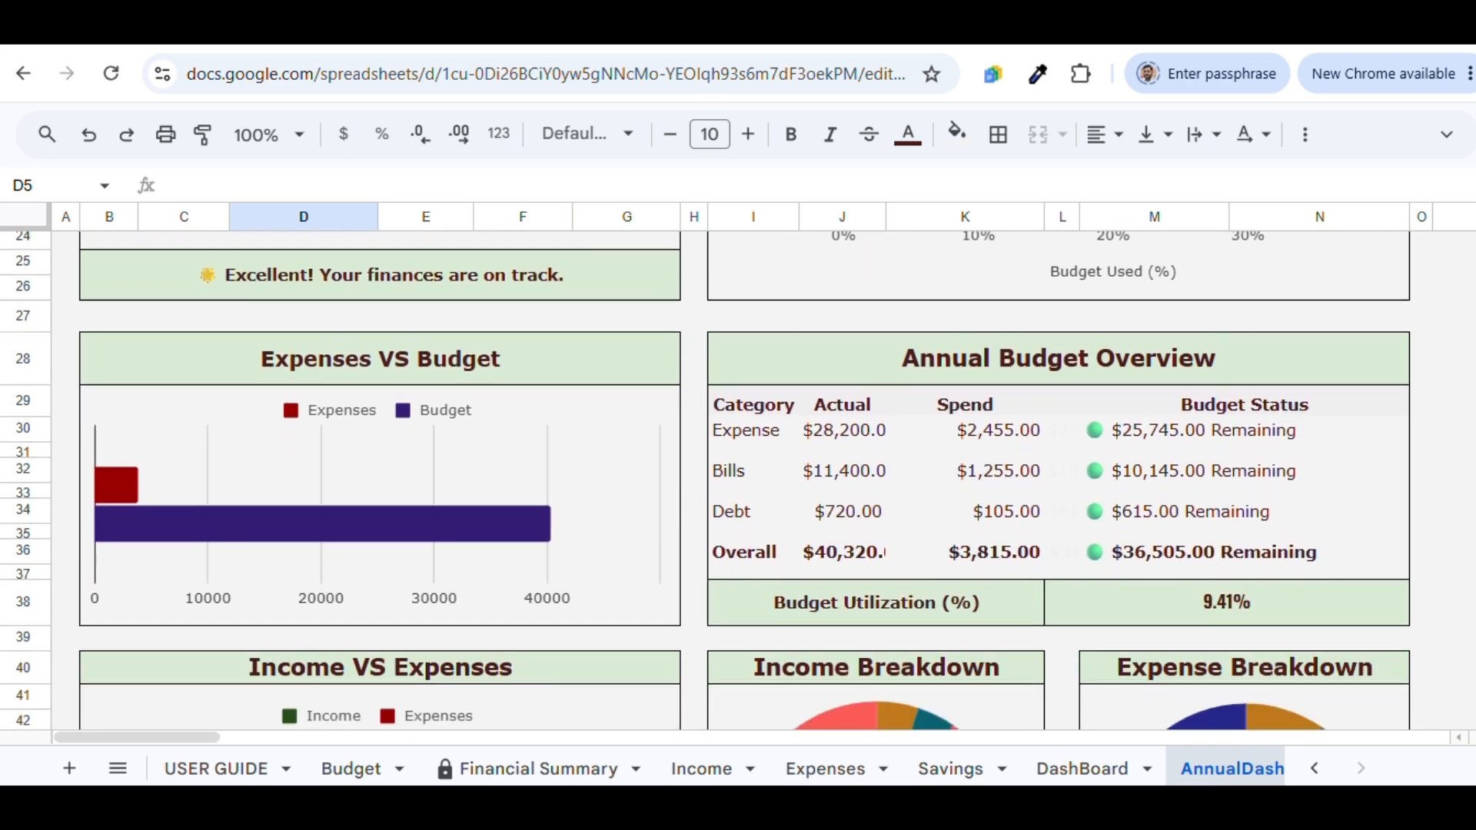
{"action": "scroll", "coordinate": [705, 481], "scroll_direction": "down", "scroll_amount": 5}
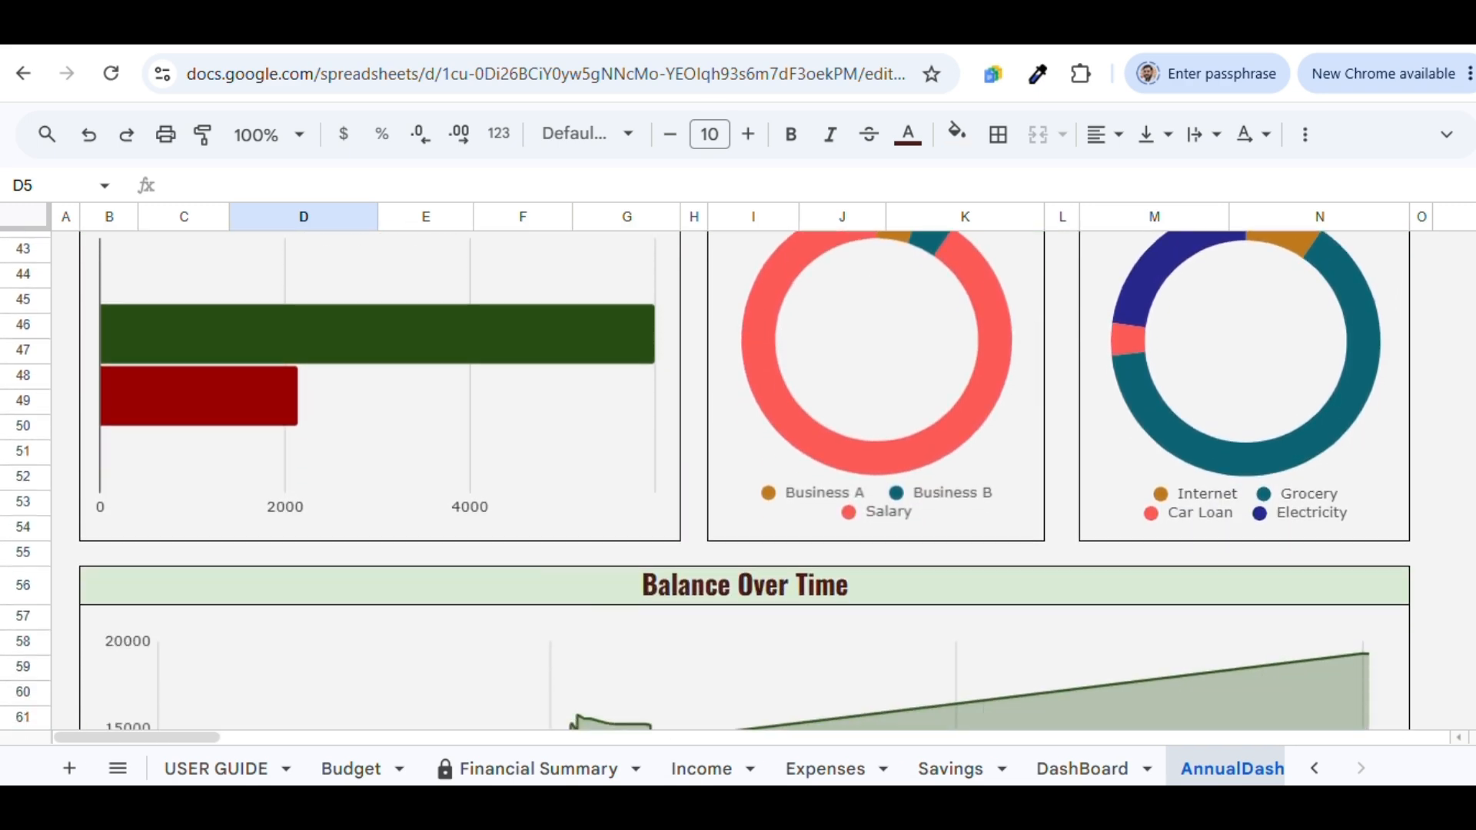
{"action": "scroll", "coordinate": [705, 481], "scroll_direction": "down", "scroll_amount": 2}
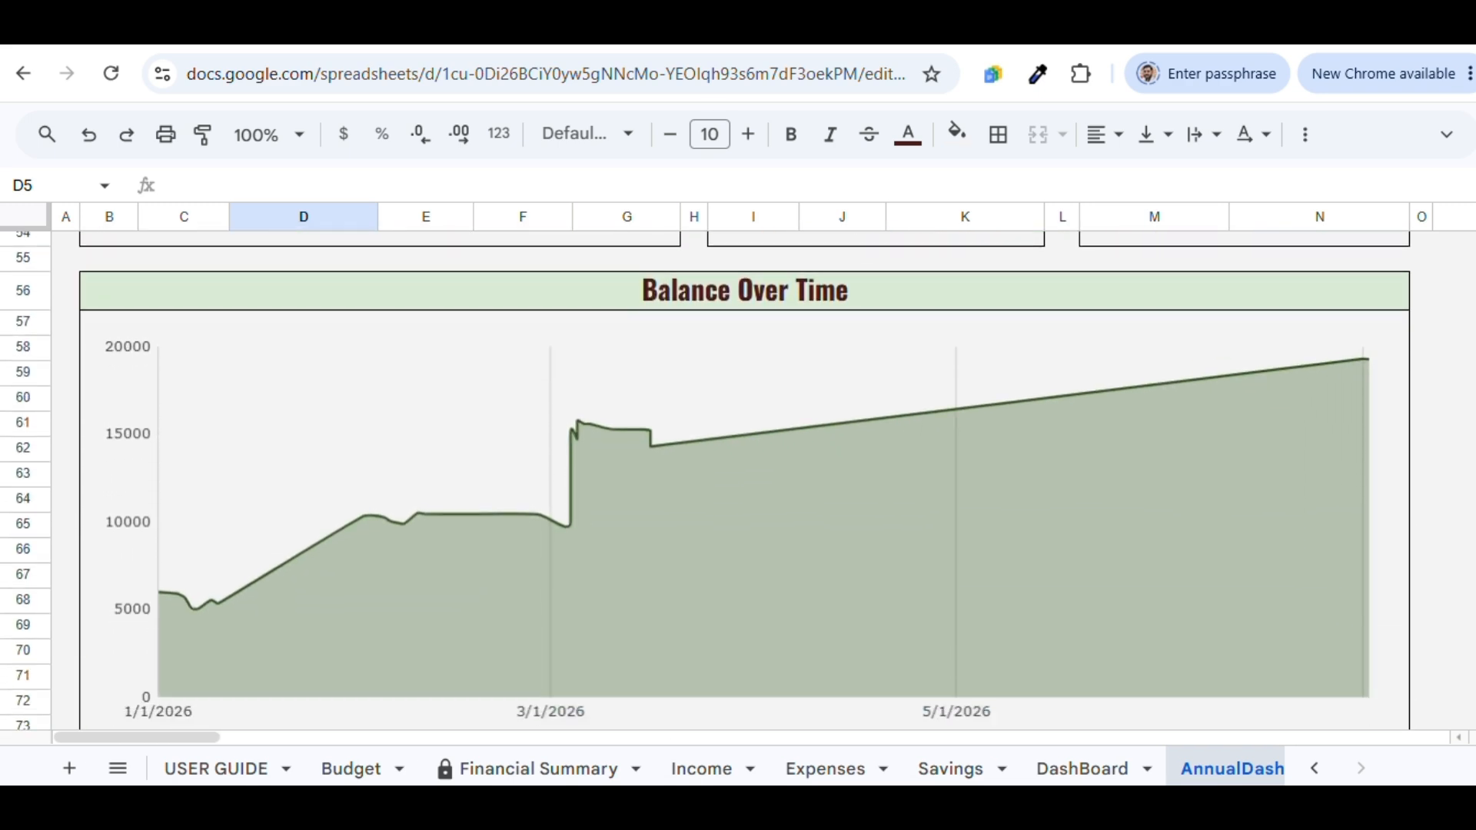
{"action": "left_click", "coordinate": [1455, 292]}
{"action": "scroll", "coordinate": [744, 480], "scroll_direction": "down", "scroll_amount": 7}
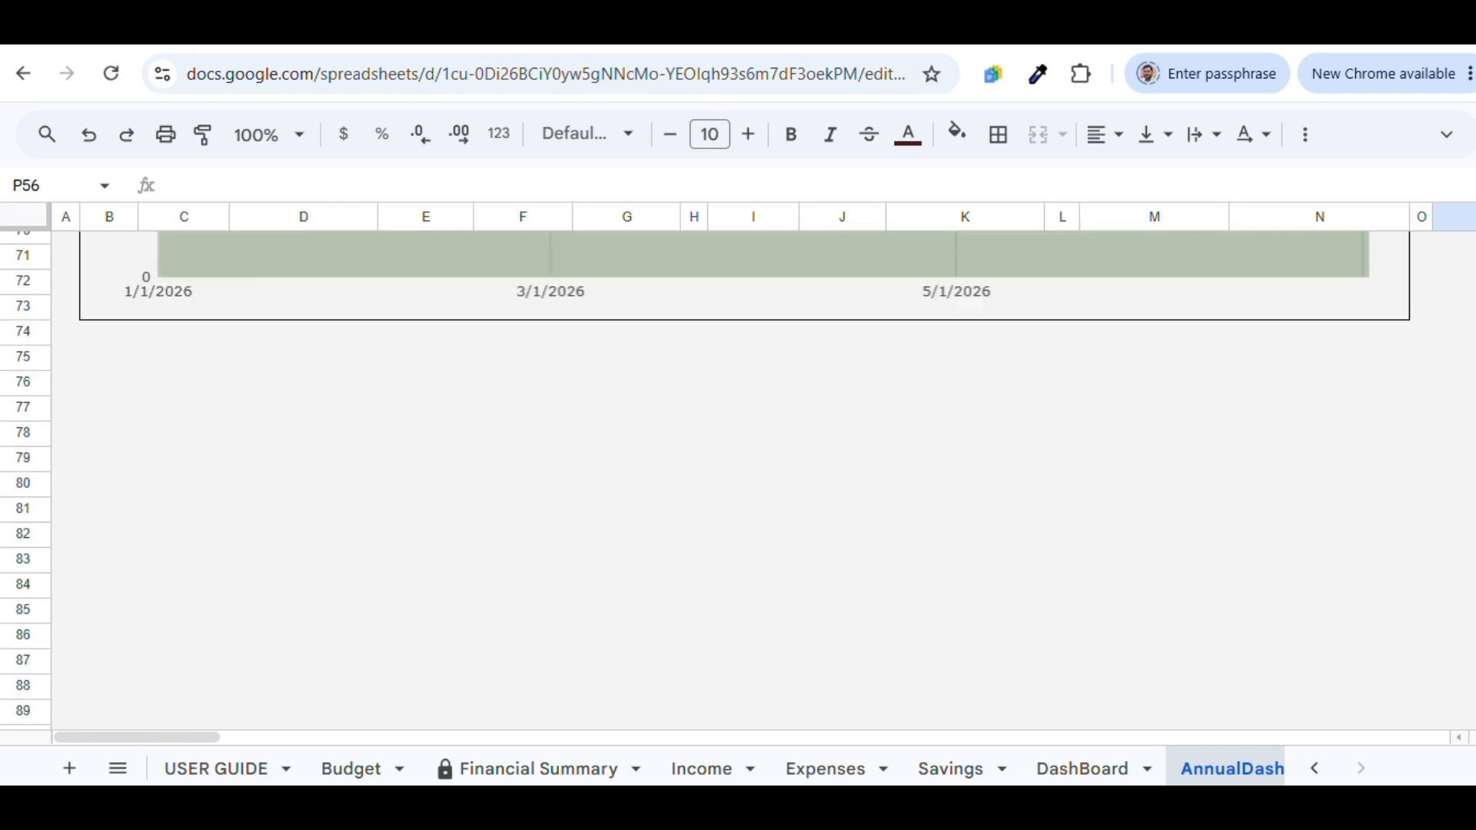
{"action": "scroll", "coordinate": [744, 481], "scroll_direction": "up", "scroll_amount": 7}
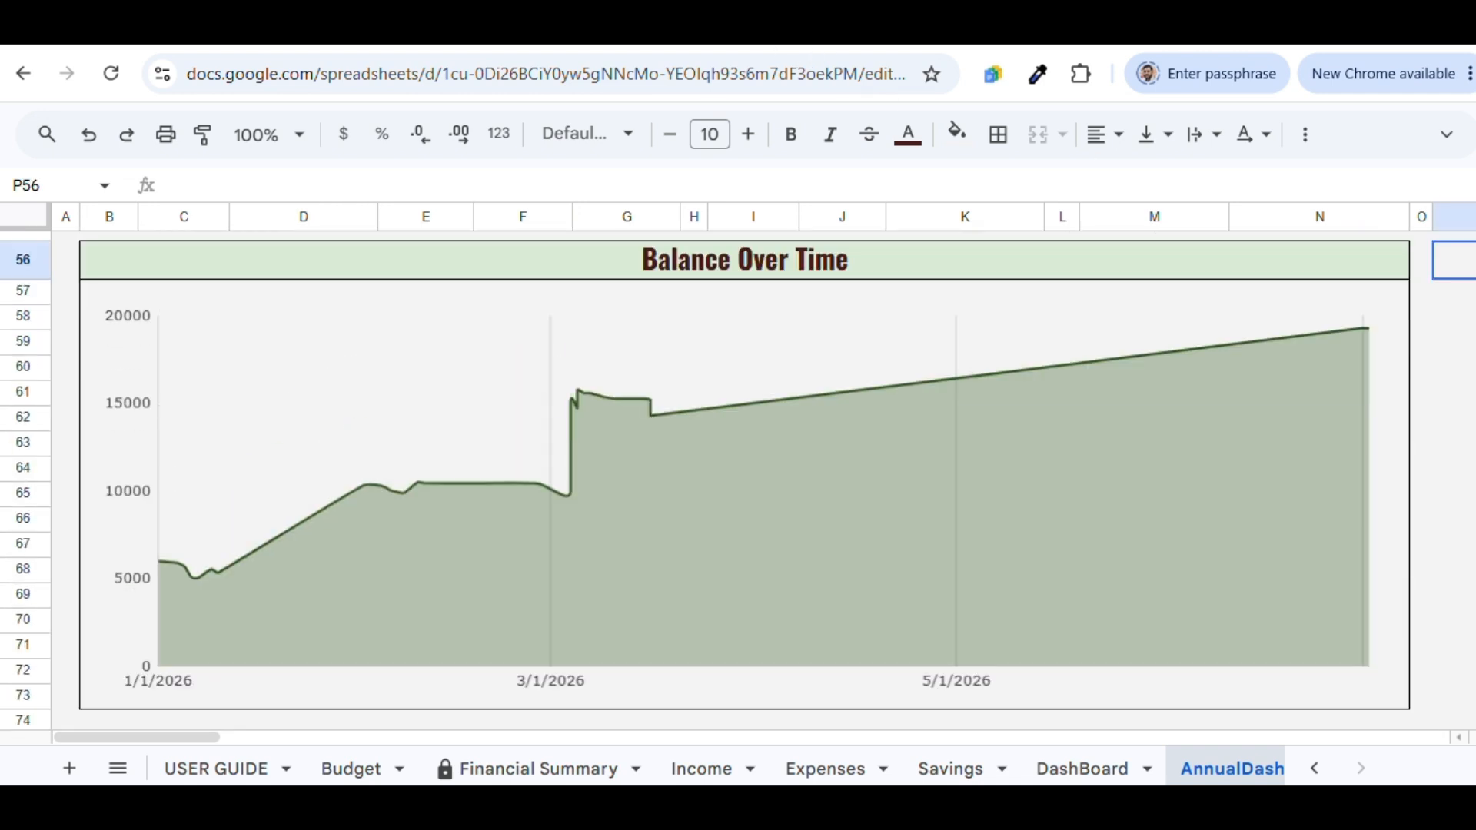